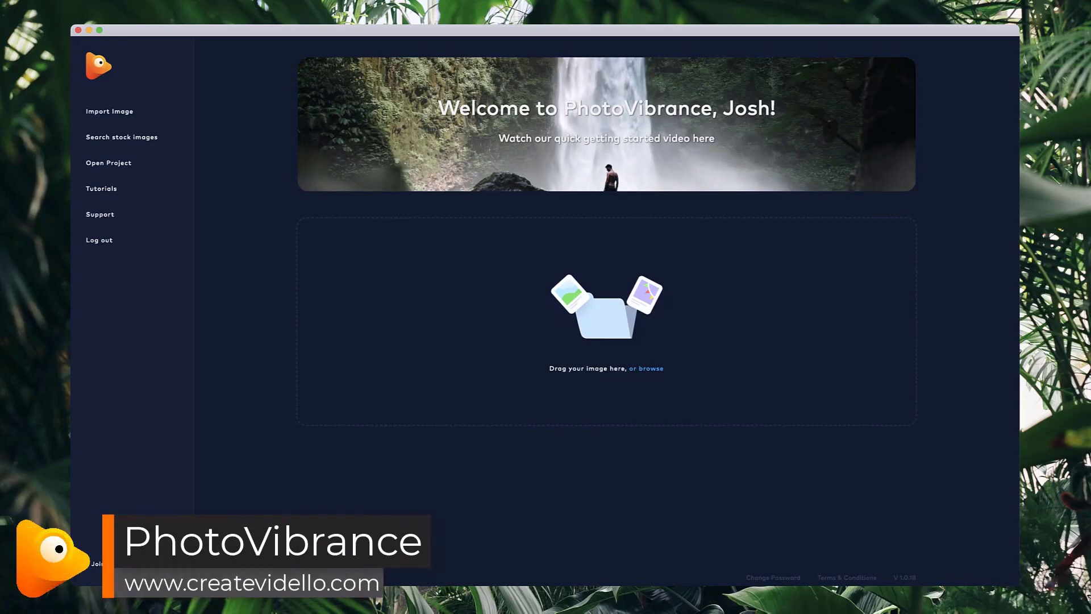
Step: Import the owl image and choose 3D Parallax as the project type
drag(1088, 512, 601, 373)
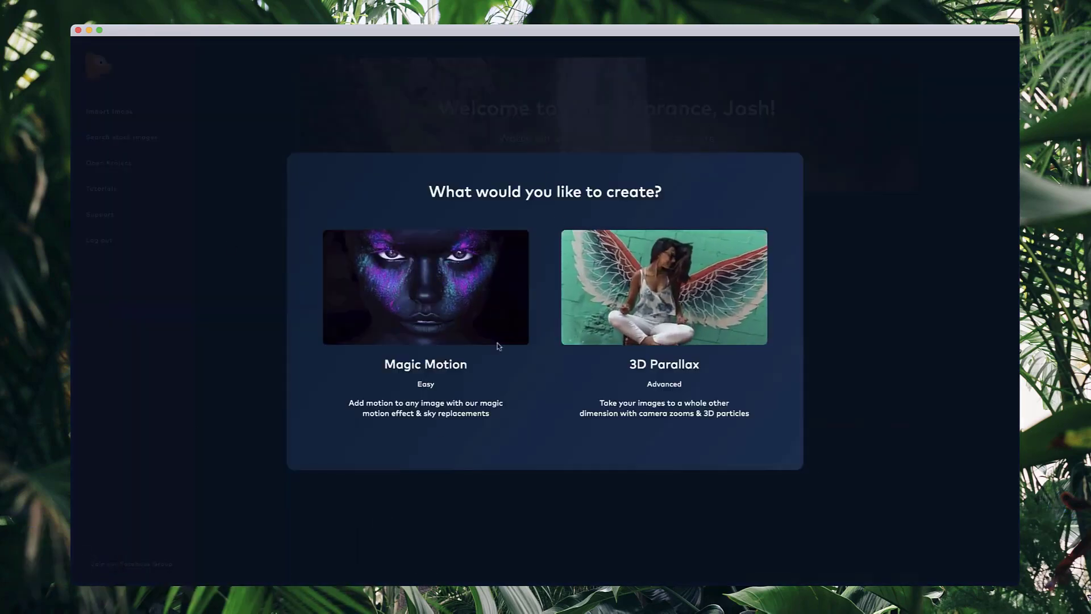
mouse_move(626, 319)
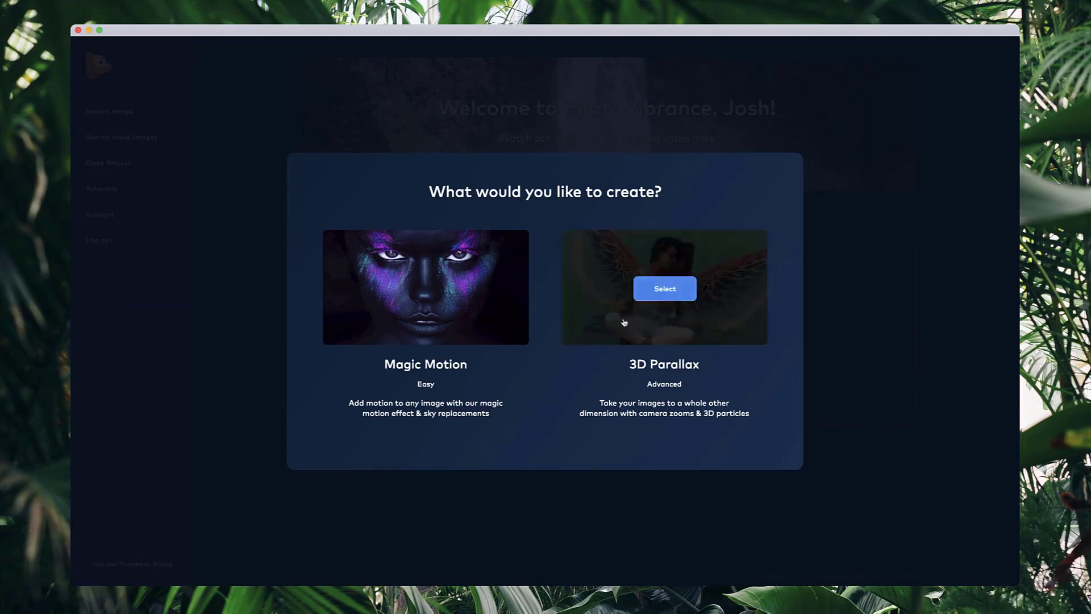
click(672, 292)
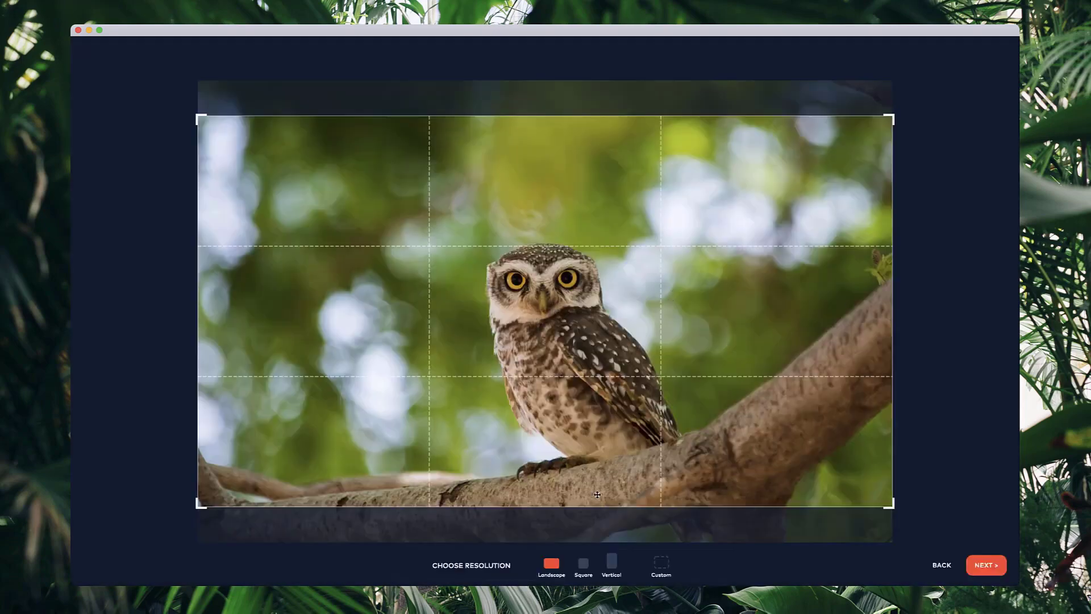
Step: Try repositioning and resizing the landscape crop frame around the owl
mouse_move(552, 446)
mouse_down()
mouse_move(551, 410)
mouse_move(552, 440)
mouse_up()
drag(893, 500, 884, 574)
drag(775, 458, 783, 468)
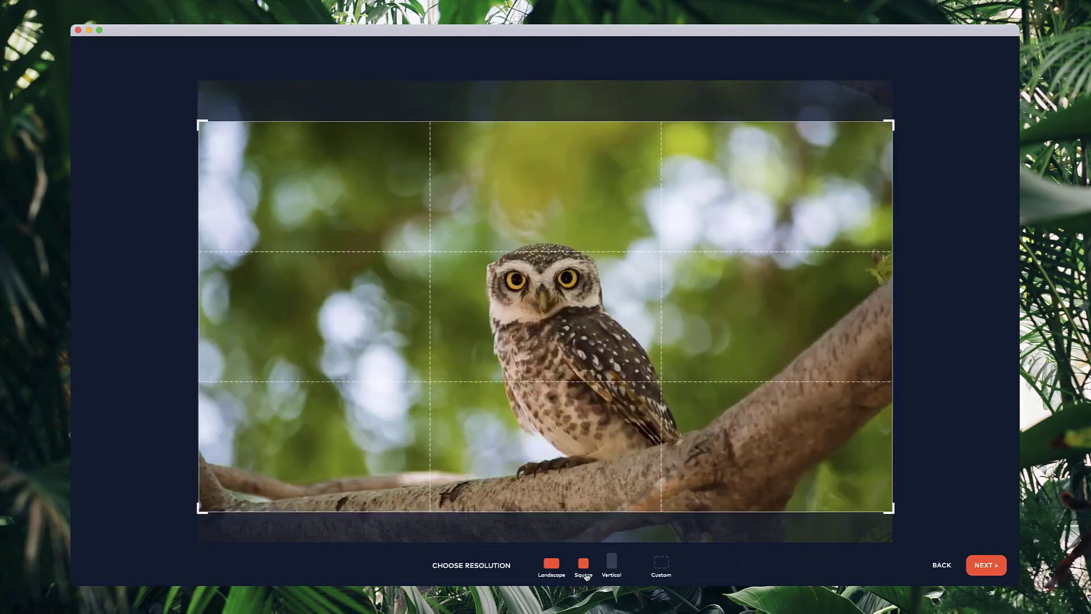
Step: Set a custom resolution using the original 3840 x 2554 image size and proceed to the object cutout
click(661, 562)
click(637, 496)
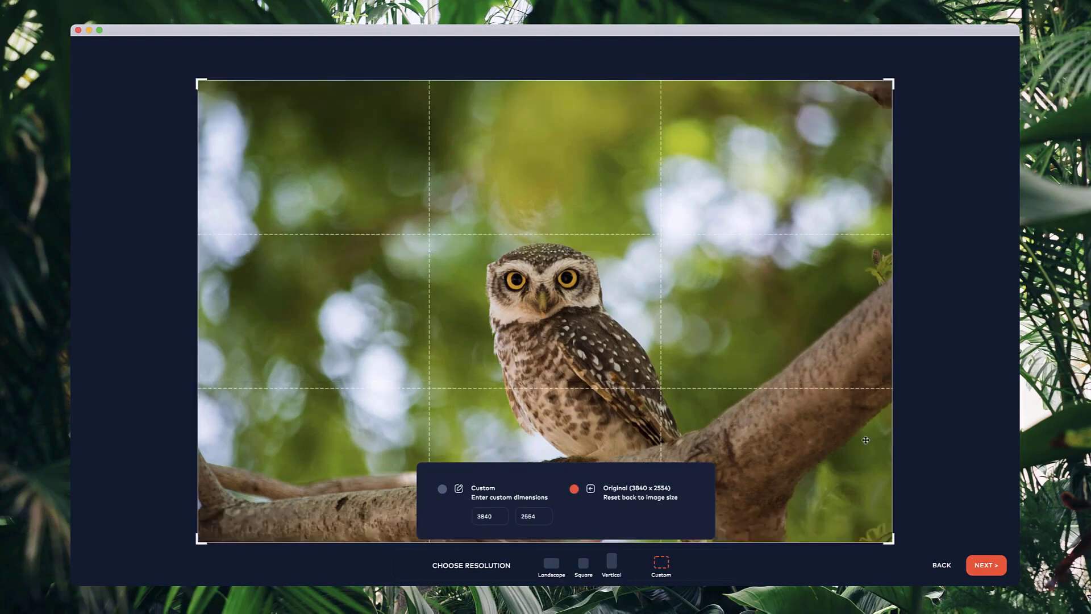
click(990, 564)
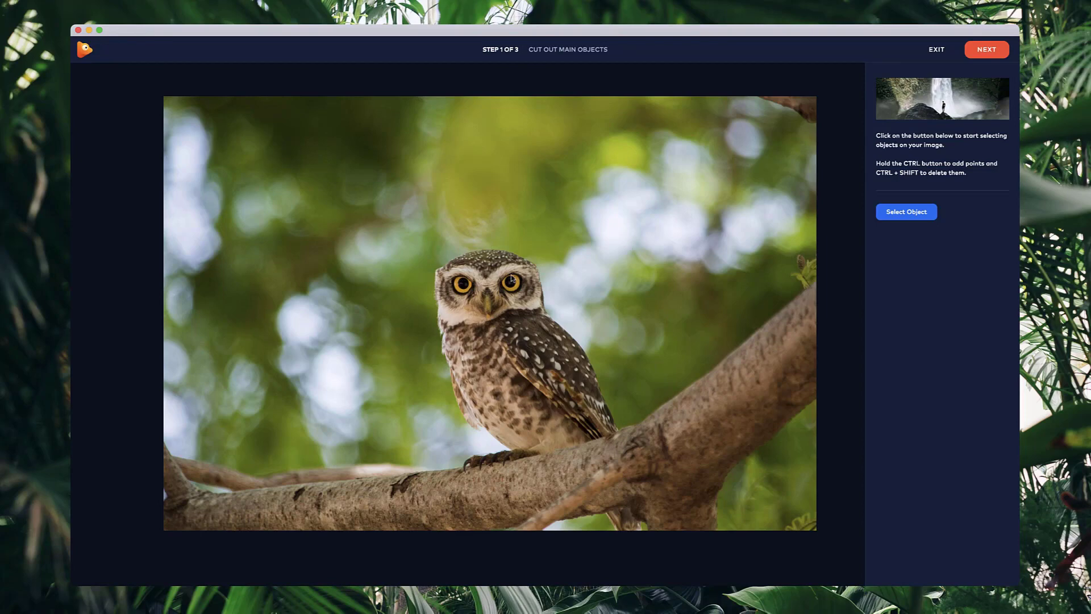
Step: Start a new object selection and outline the leafy twig at the image's right edge down to the branch
click(910, 214)
scroll(819, 265, up, 3)
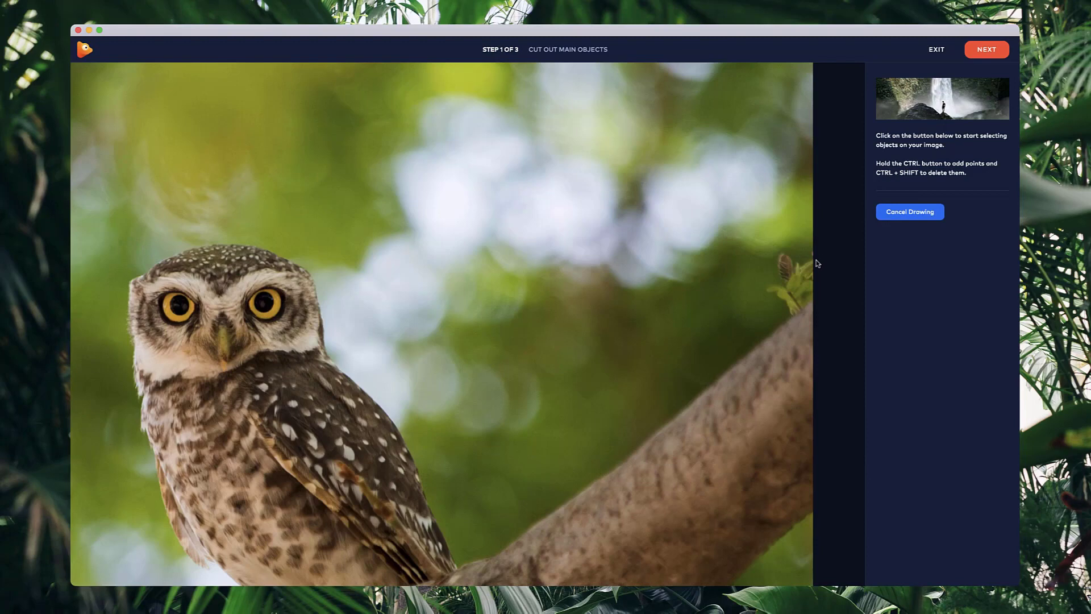
ctrl+click(800, 264)
ctrl+click(793, 272)
ctrl+click(790, 258)
ctrl+click(780, 282)
ctrl+click(770, 289)
ctrl+click(775, 291)
ctrl+click(779, 296)
ctrl+click(784, 299)
ctrl+click(788, 305)
ctrl+click(790, 321)
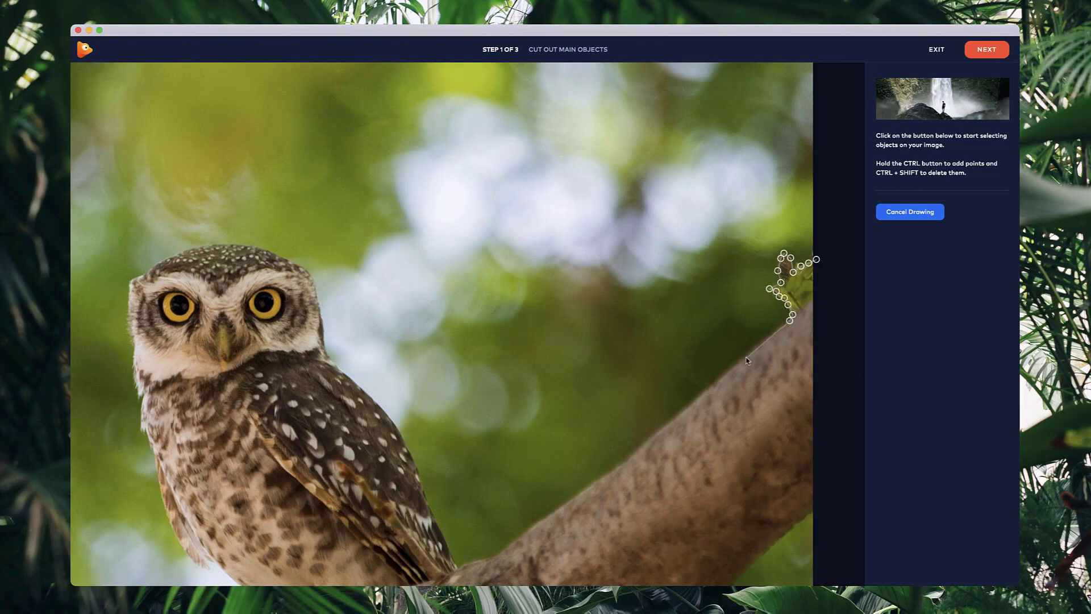
Step: Continue the outline along the branch's upper edge down to the tip of the owl's tail
ctrl+click(742, 359)
ctrl+click(681, 410)
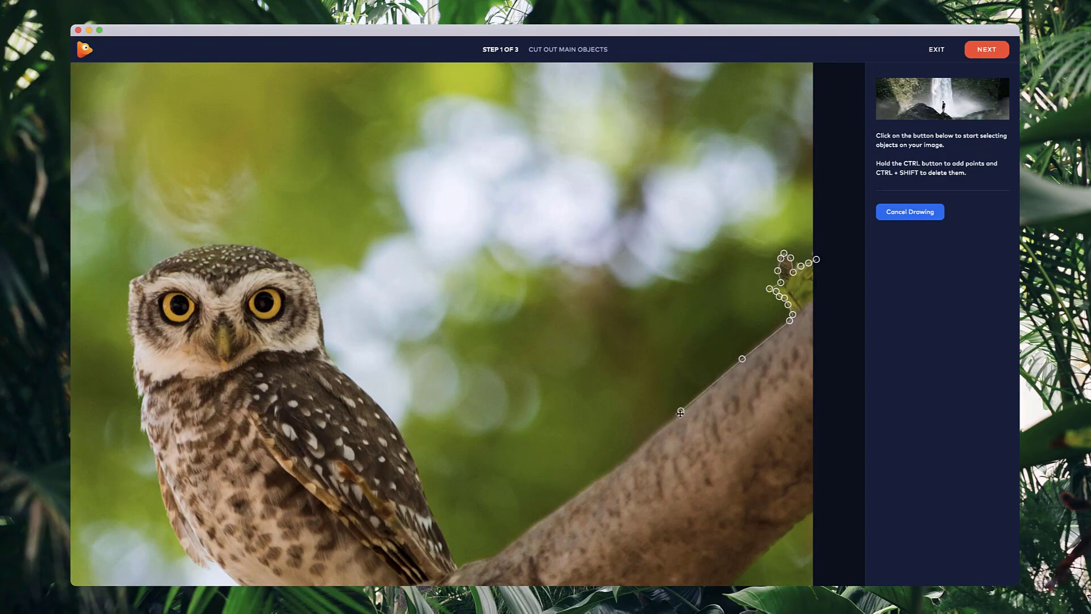
ctrl+click(622, 461)
scroll(605, 446, down, 5)
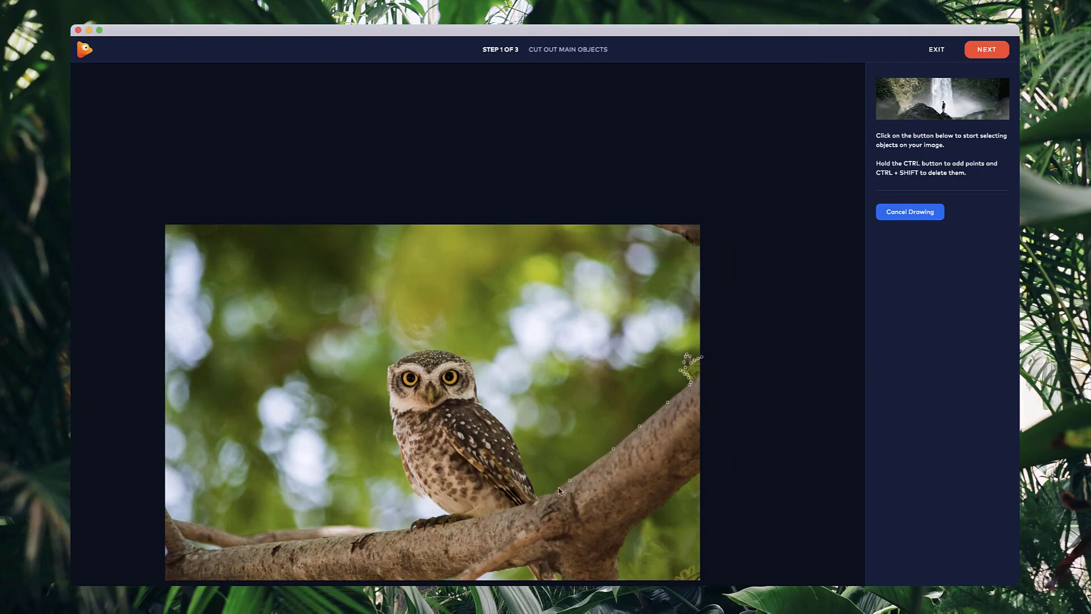
scroll(555, 494, up, 5)
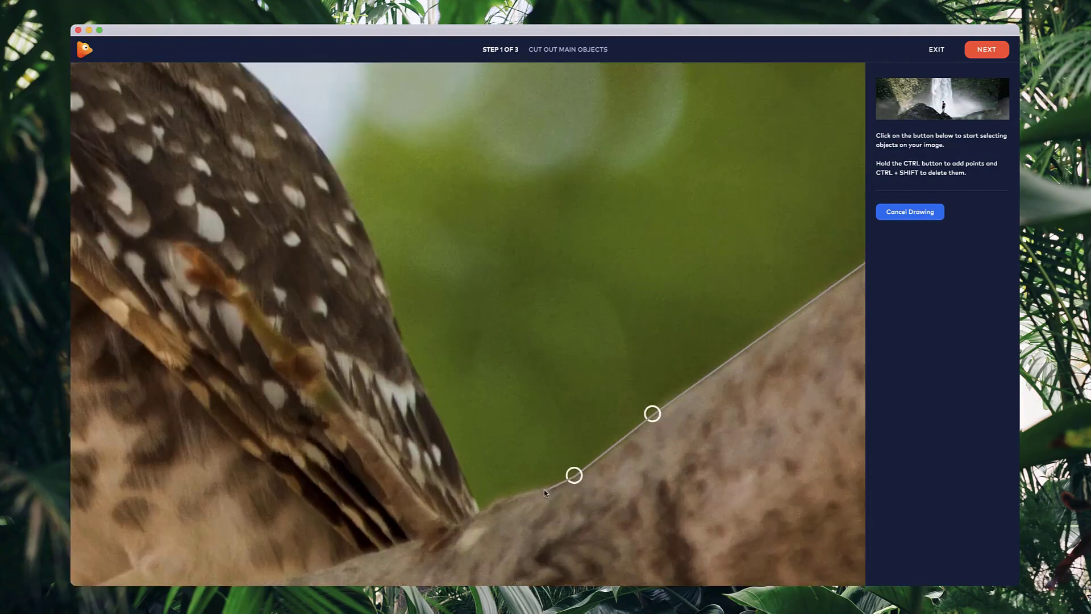
ctrl+click(543, 488)
ctrl+click(487, 503)
ctrl+click(476, 510)
Step: Trace the outline up the edge of the owl's wing from the tail tip
ctrl+click(469, 485)
ctrl+click(446, 437)
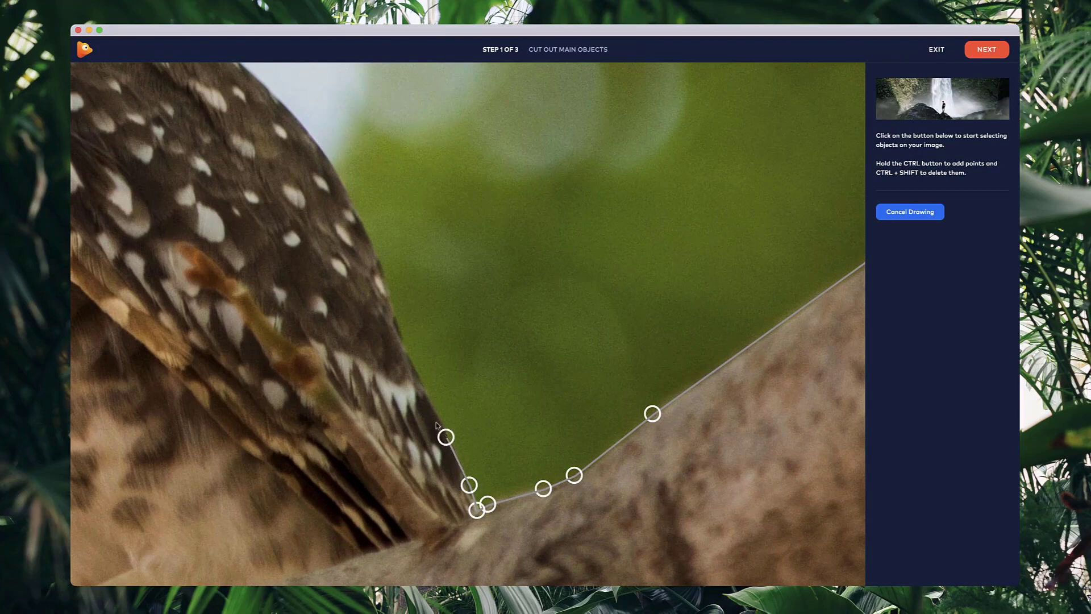
ctrl+click(409, 355)
ctrl+click(372, 245)
scroll(372, 244, down, 5)
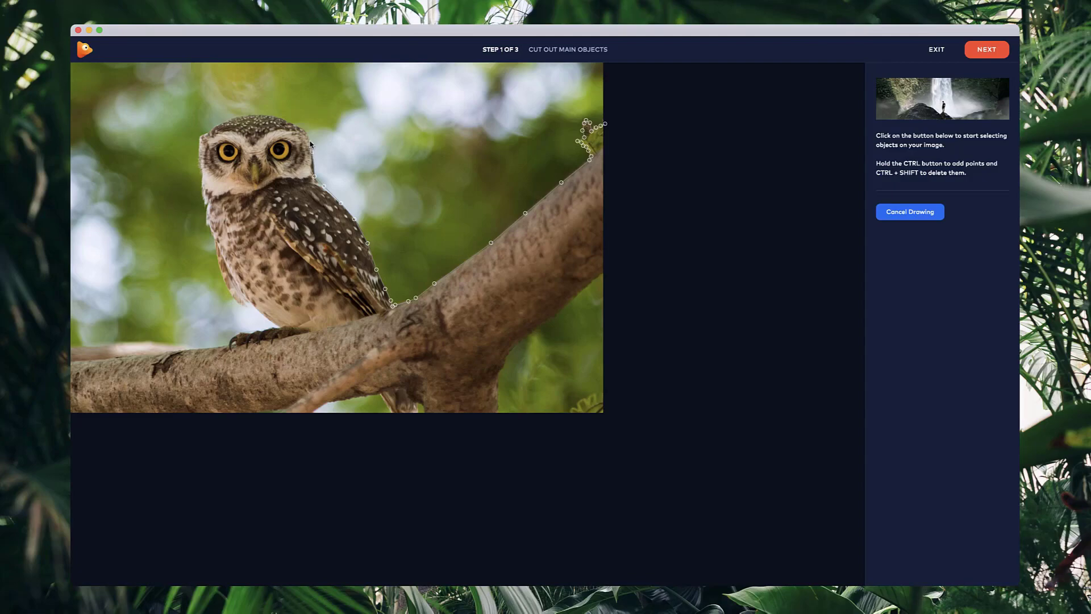
Step: Extend the outline over the crown of the owl's head to its opposite side
click(297, 128)
scroll(297, 127, up, 3)
click(555, 224)
click(517, 209)
click(503, 212)
click(476, 211)
click(449, 223)
click(435, 228)
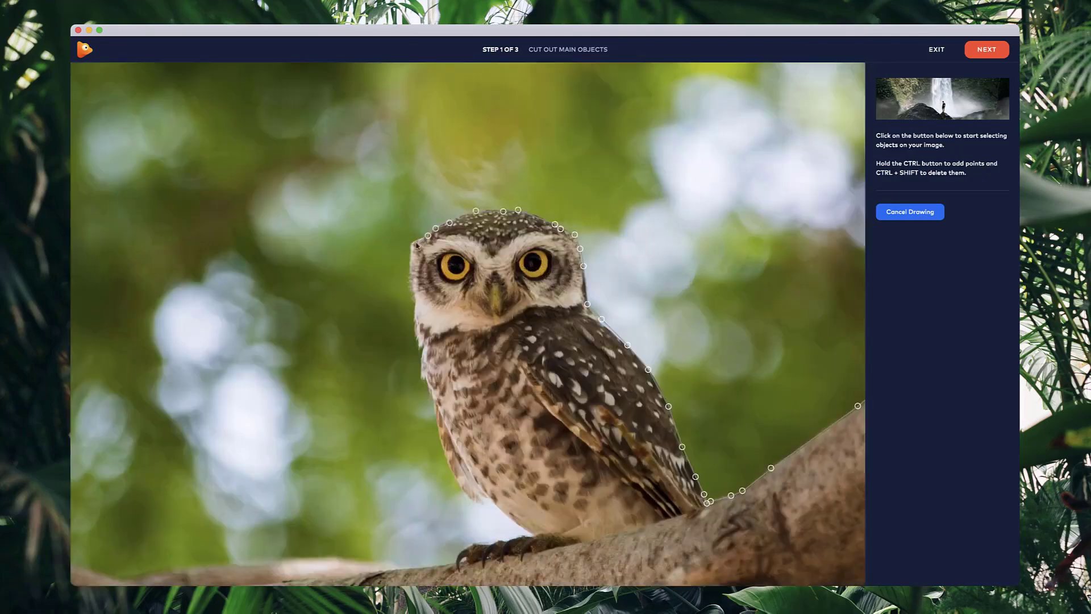
Step: Trace the outline along the owl's lower belly and around its foot
click(456, 481)
click(469, 499)
click(482, 504)
click(478, 495)
click(487, 498)
click(501, 511)
click(531, 534)
click(522, 536)
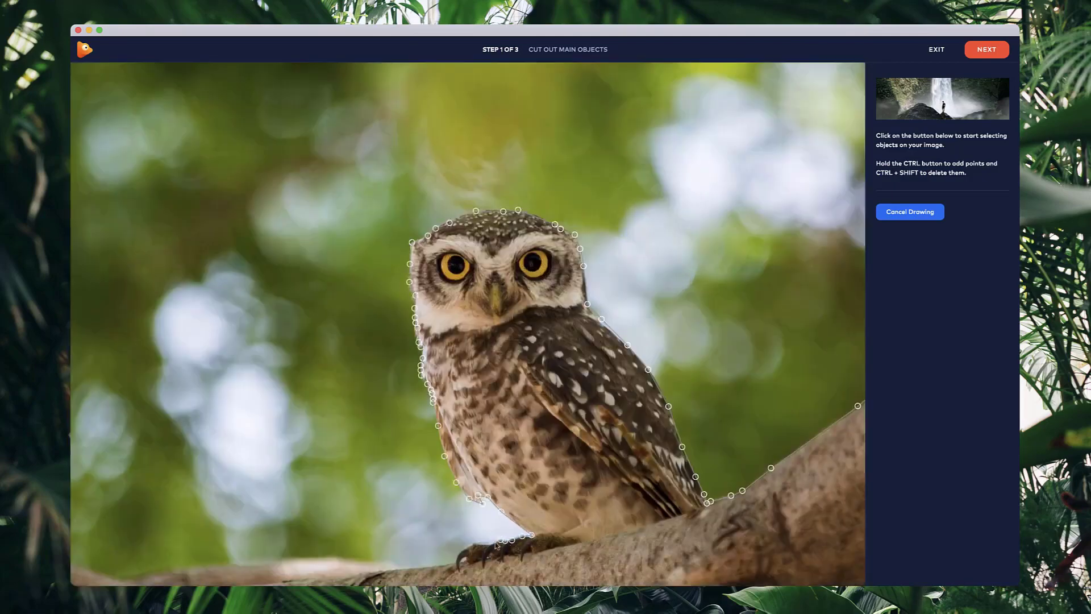
Step: Carry the outline along the thin branch to the image's left edge and past its lower left corner
click(456, 353)
click(431, 362)
click(361, 338)
click(285, 324)
click(270, 295)
click(267, 376)
click(273, 457)
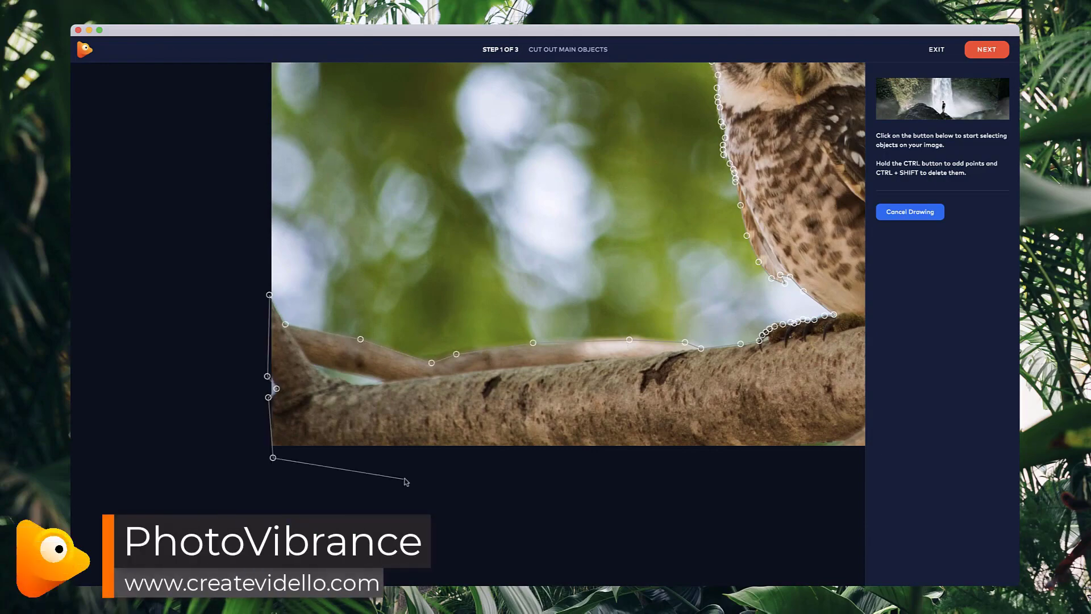
Step: Trace the underside of the branch to the image's right edge and close the outline at its first point
scroll(534, 492, down, 3)
click(832, 428)
click(831, 415)
click(833, 380)
drag(843, 365, 544, 414)
click(544, 414)
click(564, 390)
click(593, 370)
click(655, 316)
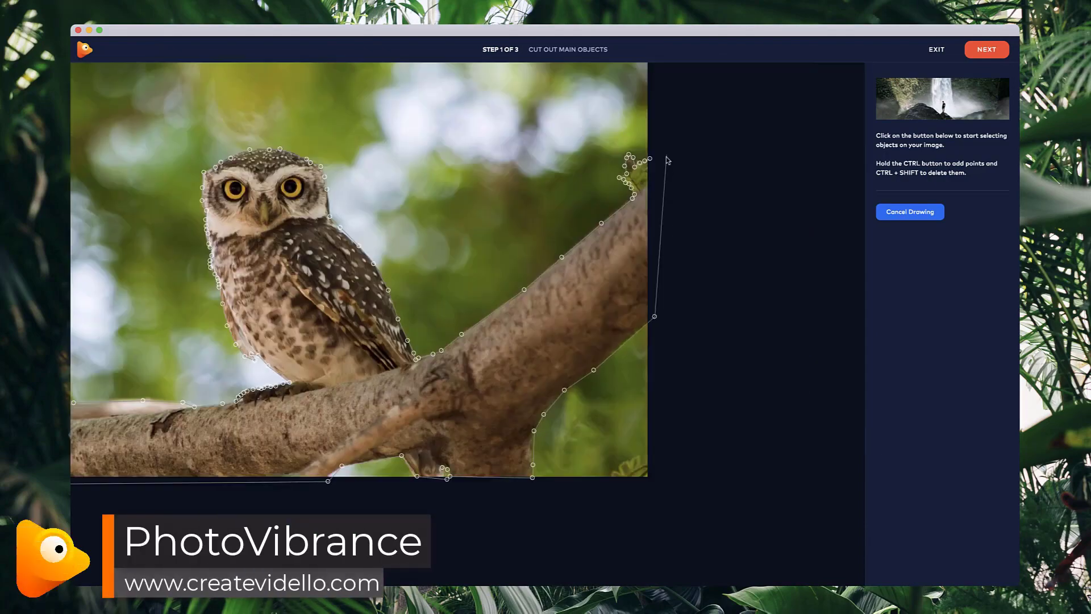
click(652, 159)
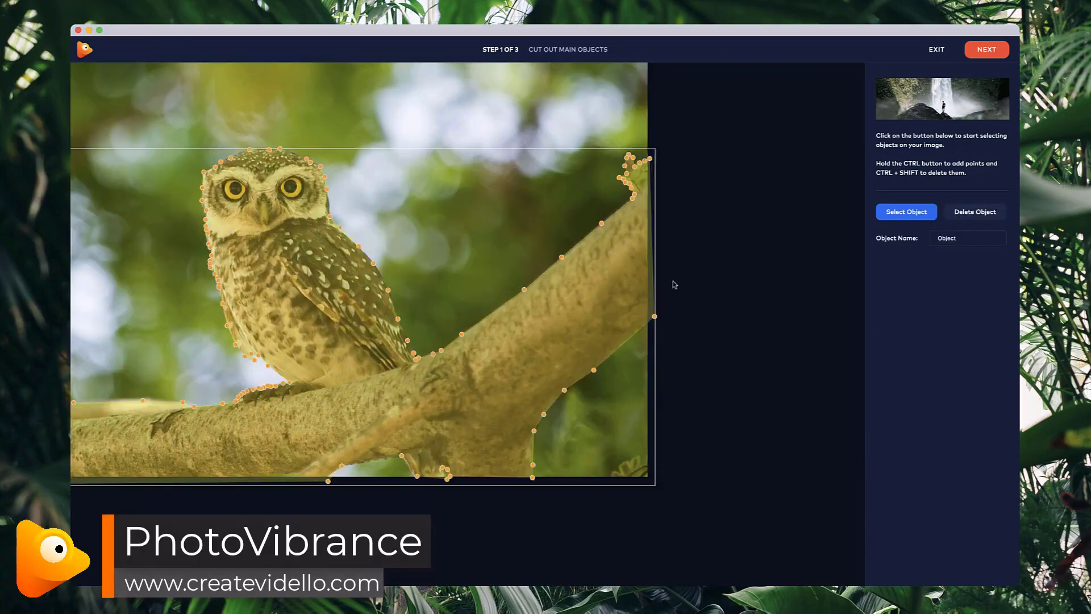
Step: Refine the cutout on the left side of the owl's head by adding a point and fitting the points to the feathers
click(680, 361)
scroll(288, 310, up, 3)
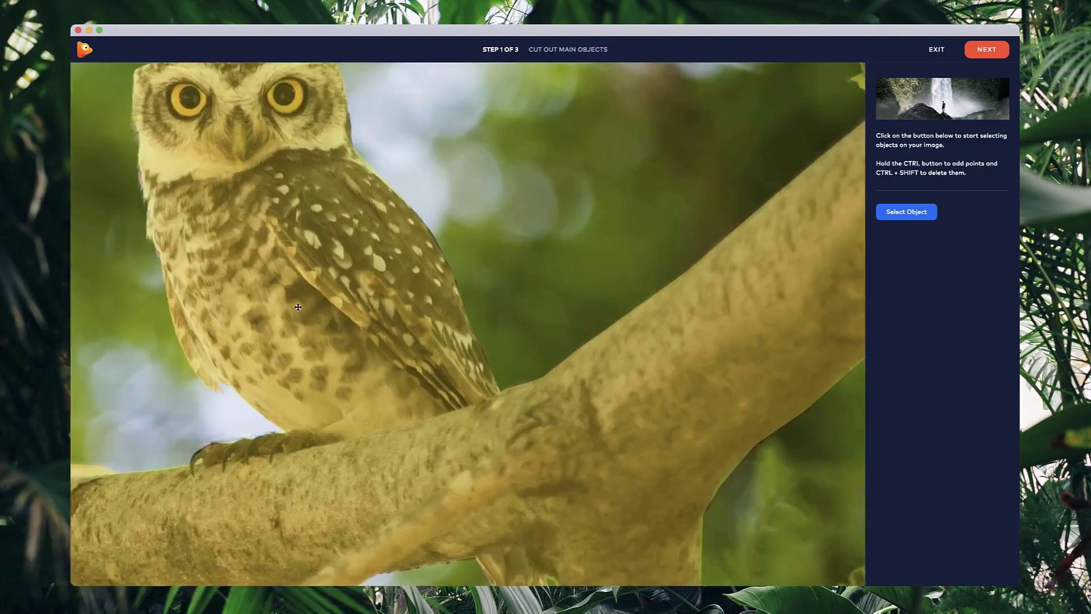
drag(283, 297, 584, 397)
scroll(509, 383, up, 3)
drag(427, 275, 547, 386)
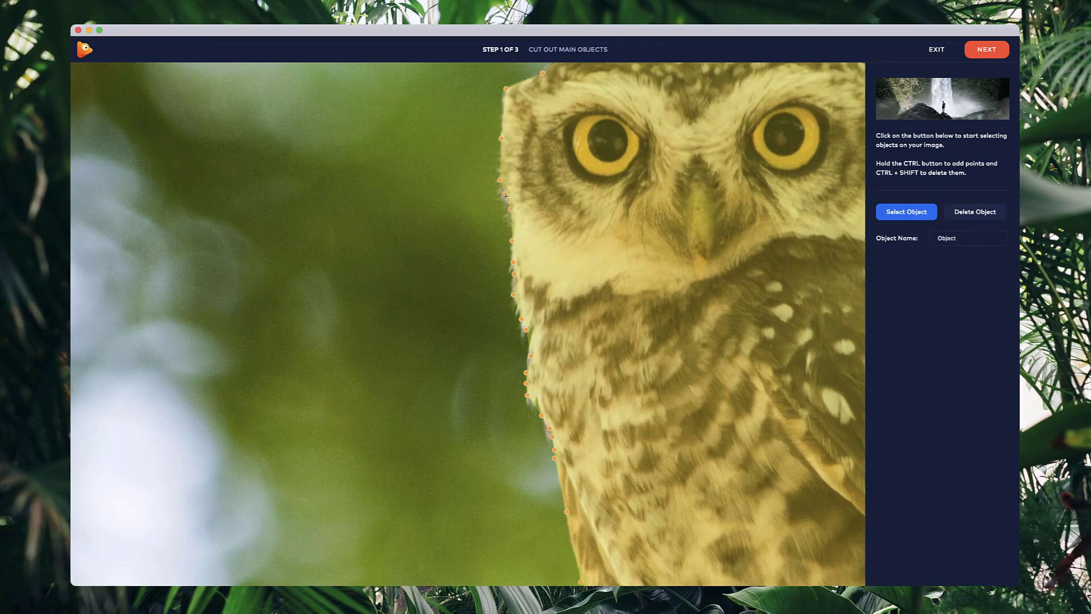
scroll(505, 196, down, 5)
scroll(578, 110, up, 5)
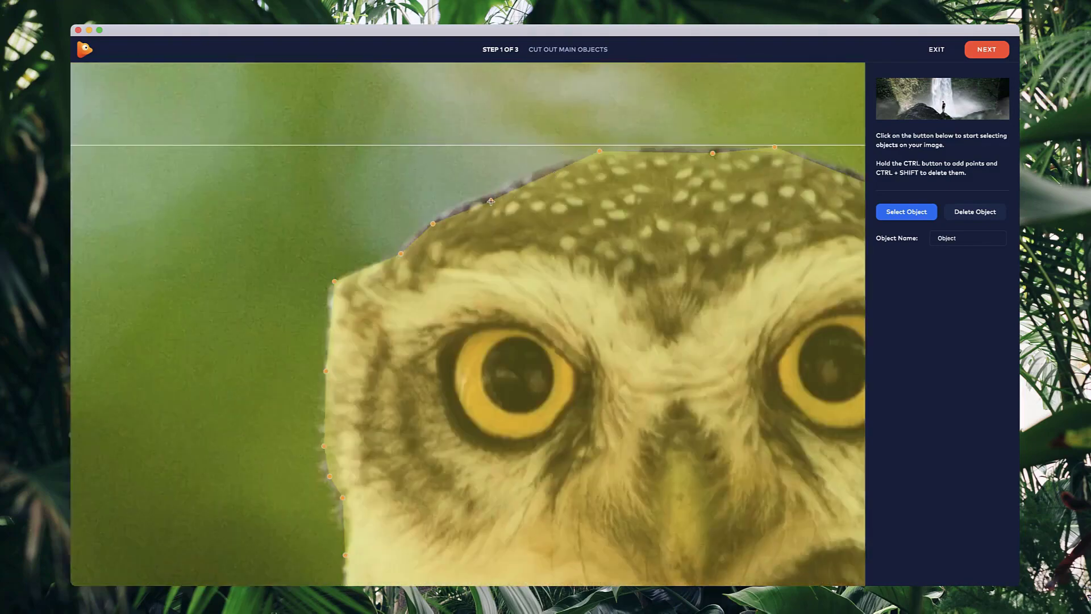
drag(491, 202, 503, 188)
ctrl+click(437, 218)
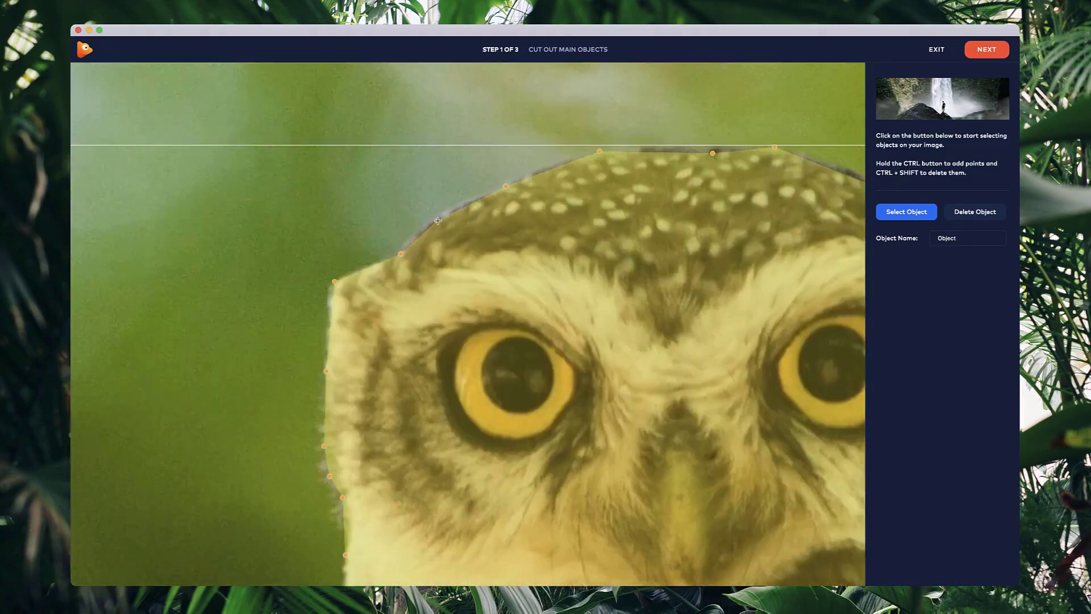
Step: Adjust the outline points along the crown of the owl's head and add a point on its right slope
drag(601, 149, 659, 150)
drag(590, 154, 578, 161)
drag(714, 154, 717, 153)
drag(795, 185, 584, 217)
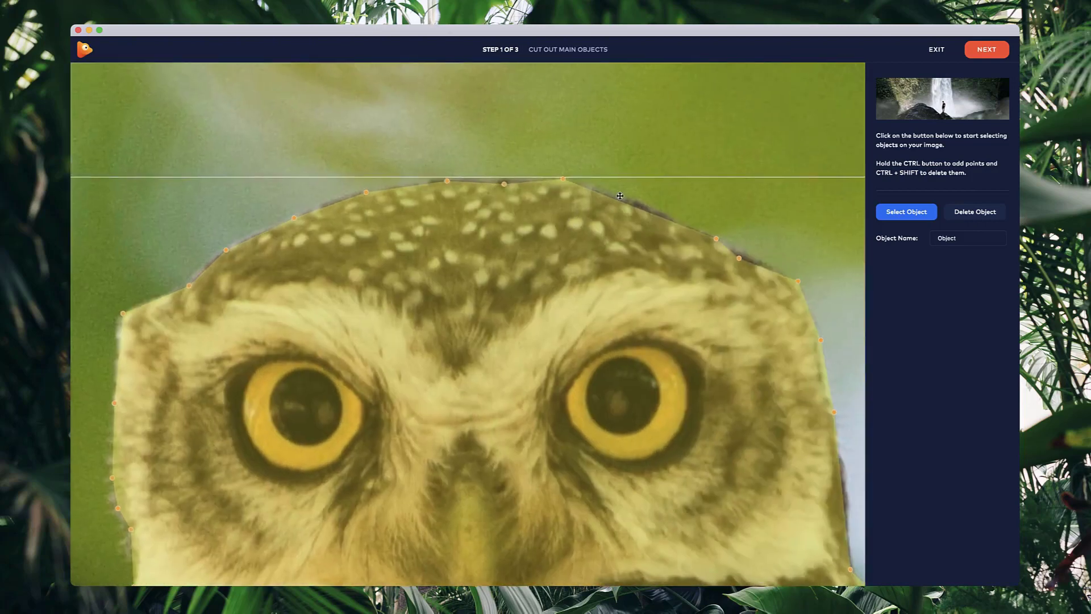
ctrl+click(619, 200)
ctrl+shift+click(617, 202)
Step: Name the cutout object Owl
scroll(638, 202, down, 10)
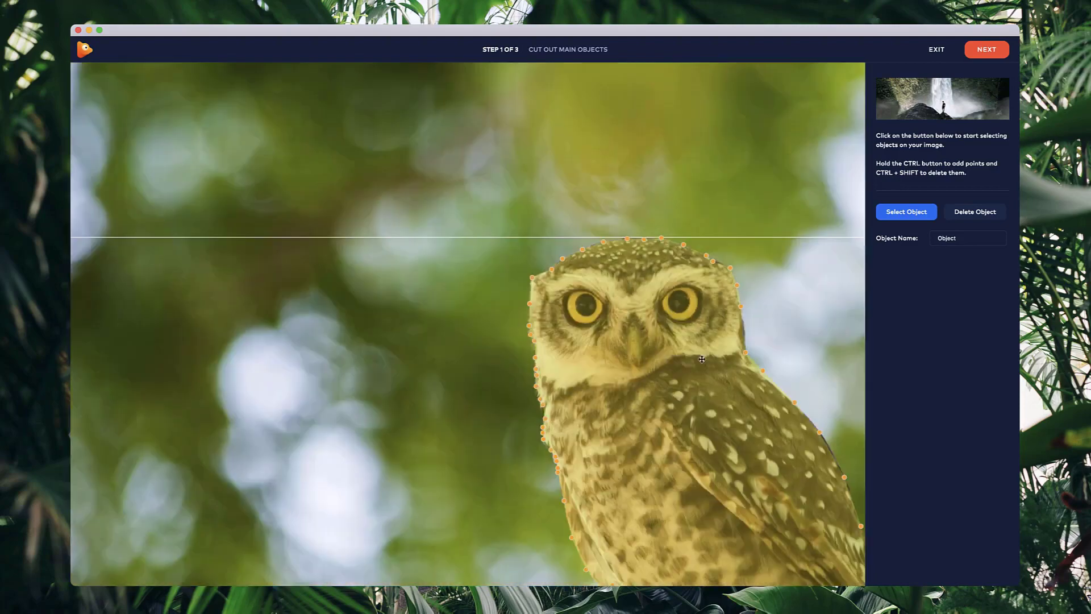
drag(748, 460, 609, 332)
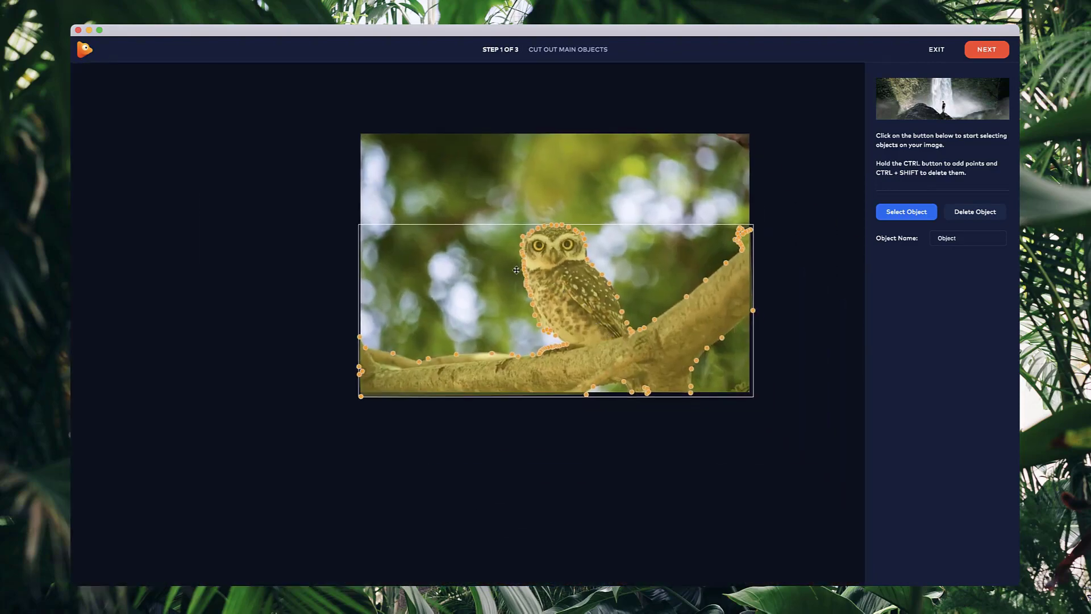
double_click(970, 241)
text(O)
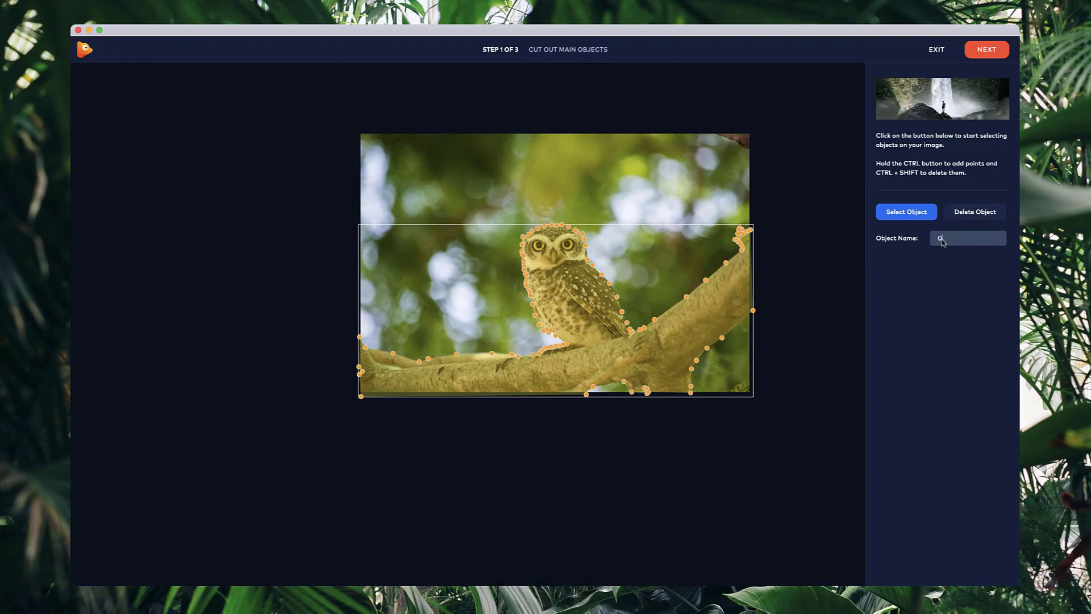
text(wl)
key(Return)
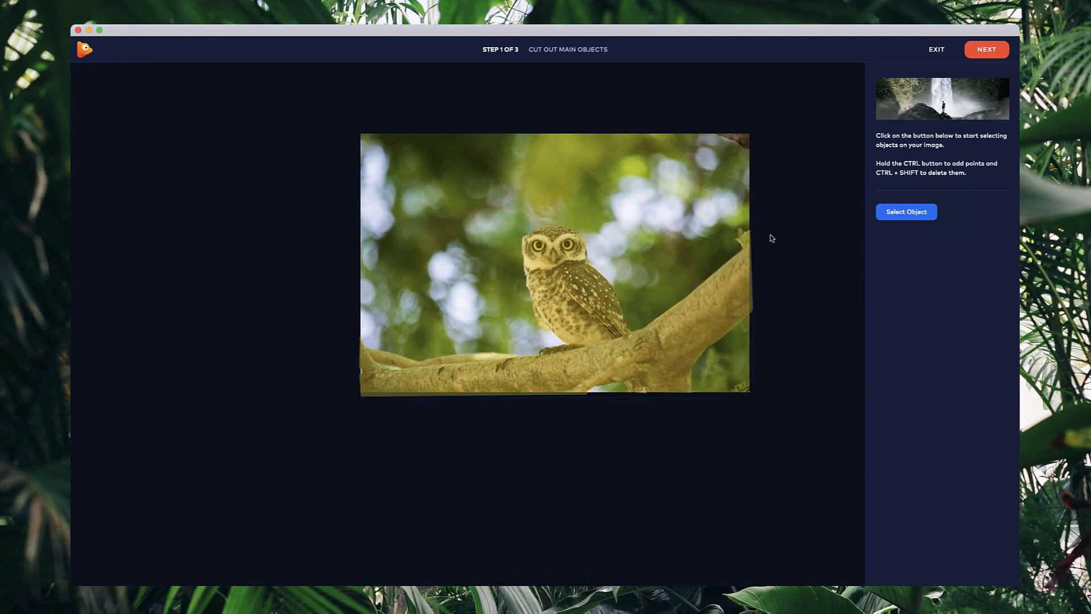
Step: Finish the object cutout and skip the background fill to open the animation editor
scroll(733, 177, up, 2)
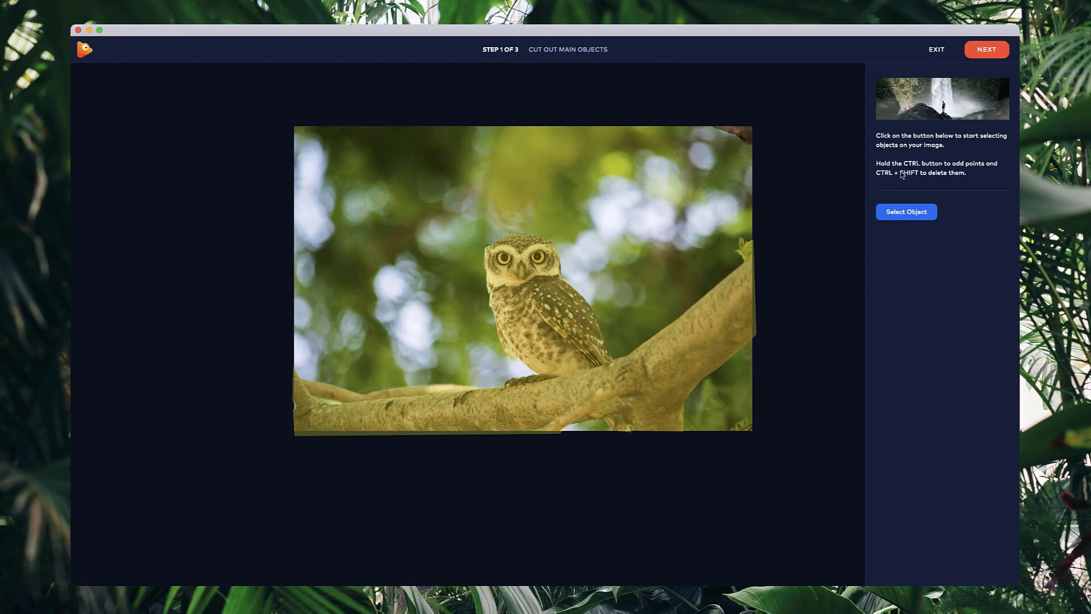
click(988, 51)
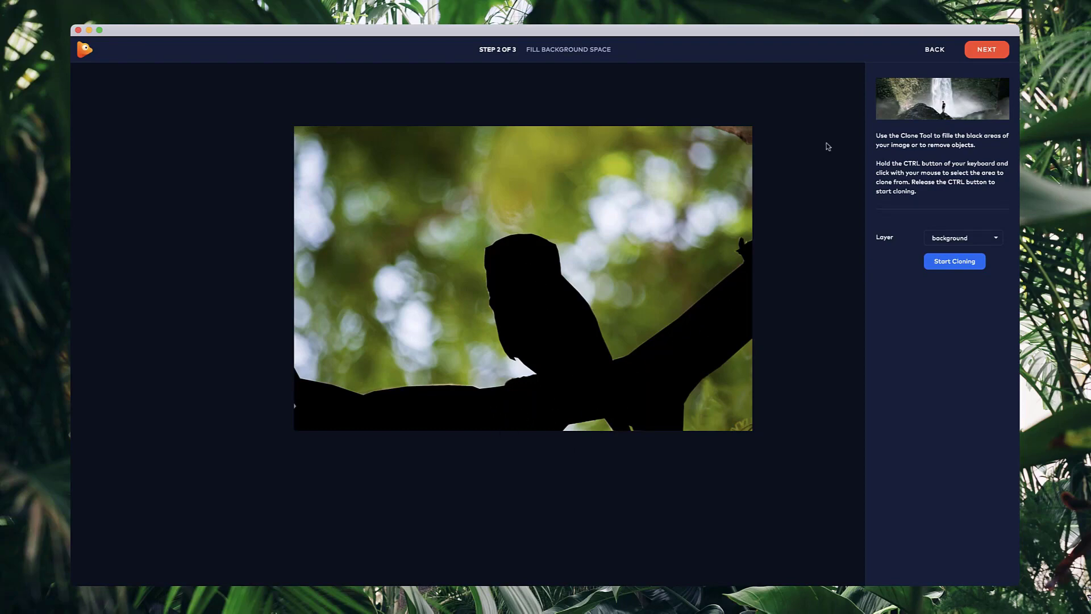
click(991, 51)
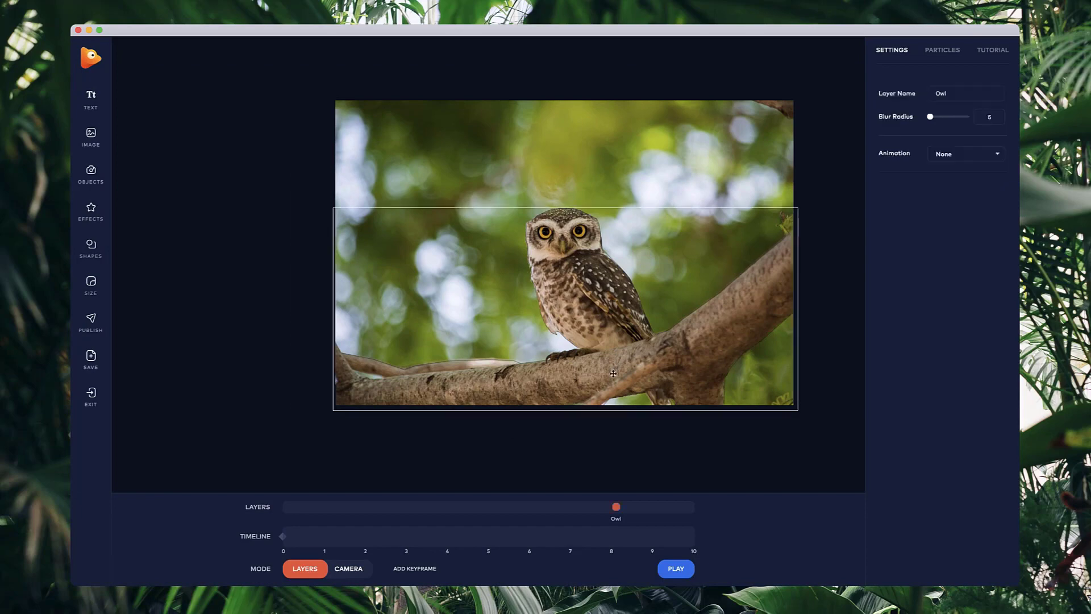
Step: In Camera mode, move the Owl layer left along the layers track and shift the camera toward the image's lower left
click(348, 567)
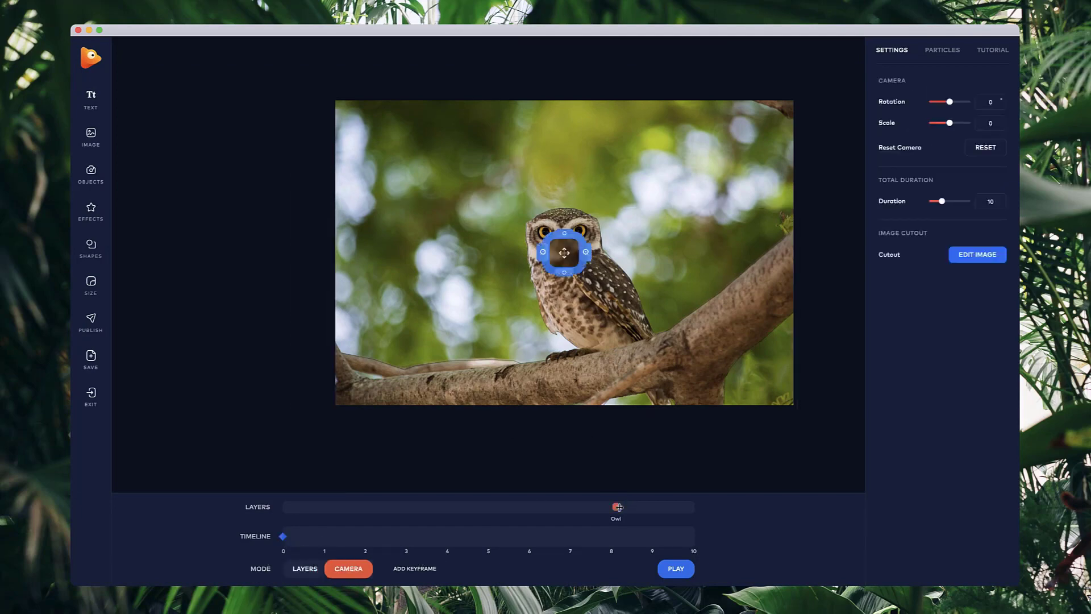
drag(616, 506, 531, 522)
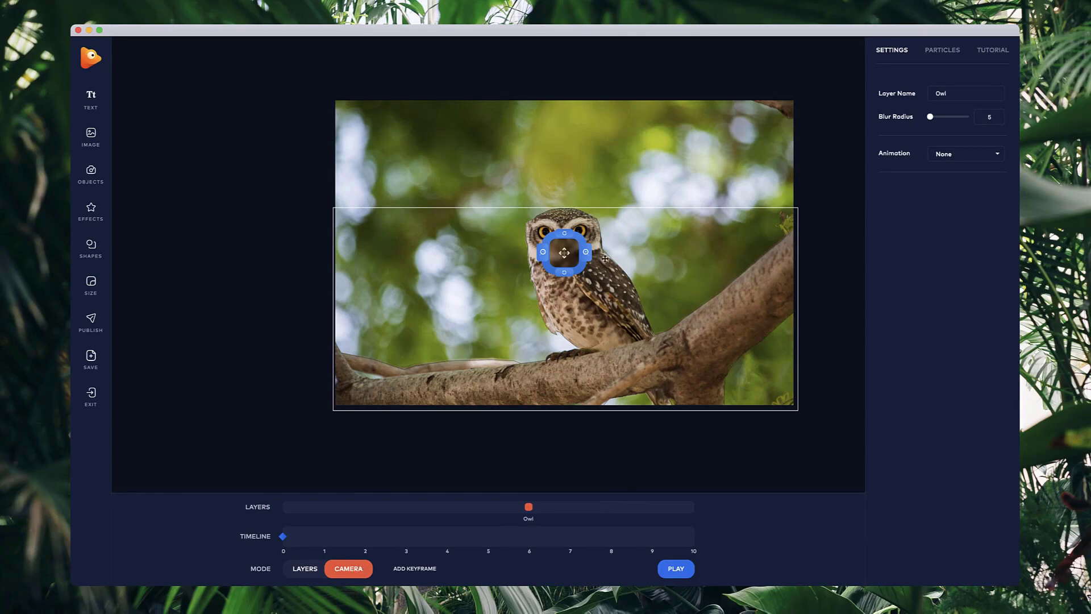
mouse_move(585, 239)
mouse_down()
mouse_move(667, 253)
mouse_move(714, 186)
mouse_move(707, 162)
mouse_move(586, 117)
mouse_move(452, 182)
mouse_move(465, 353)
mouse_up()
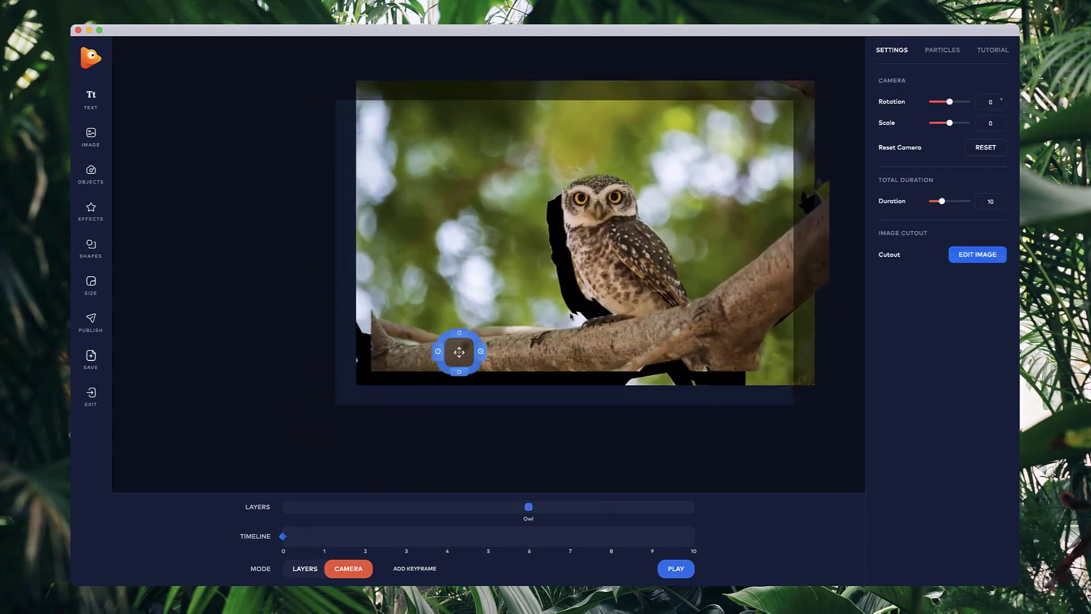
Step: Reopen the image cutout for editing and advance to the Fill Background Space step
click(982, 255)
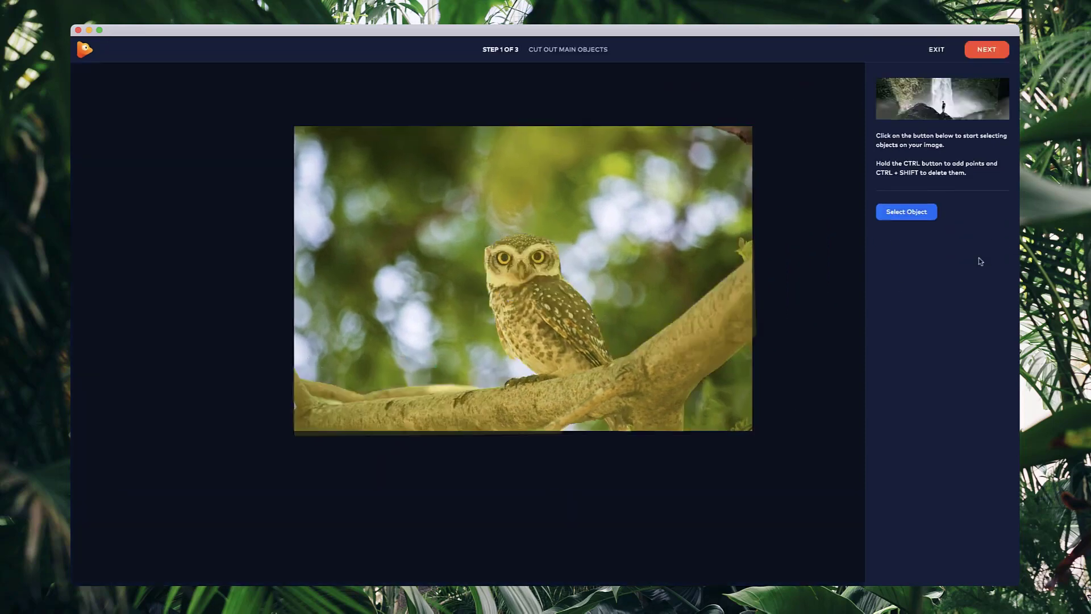
click(984, 60)
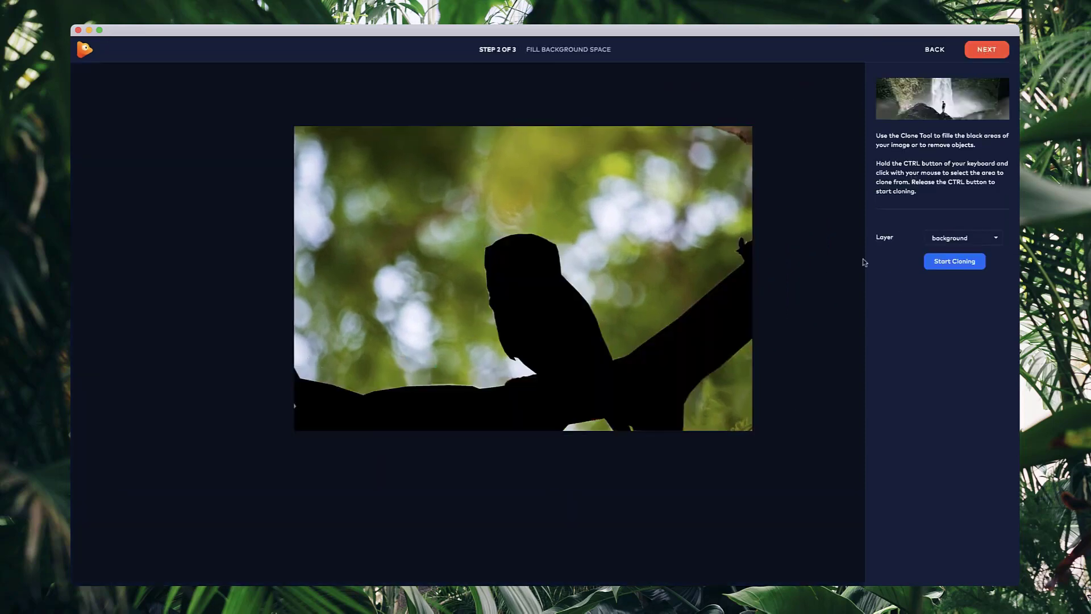
Step: Start cloning on the background layer with a brush radius of 86
click(950, 263)
drag(942, 261, 960, 261)
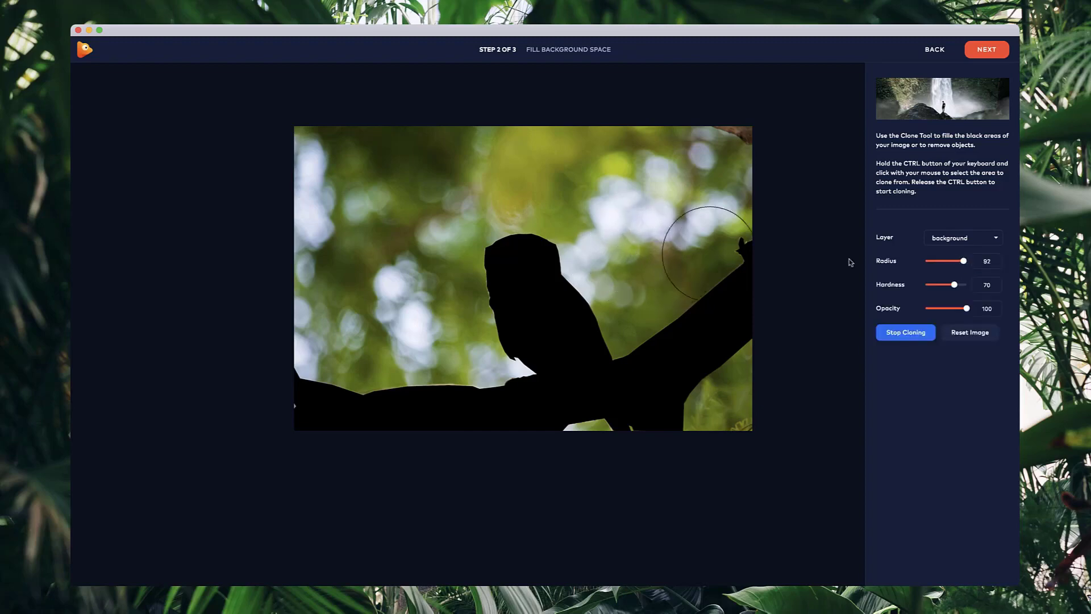
mouse_move(963, 261)
mouse_down()
mouse_move(946, 262)
mouse_move(963, 261)
mouse_up()
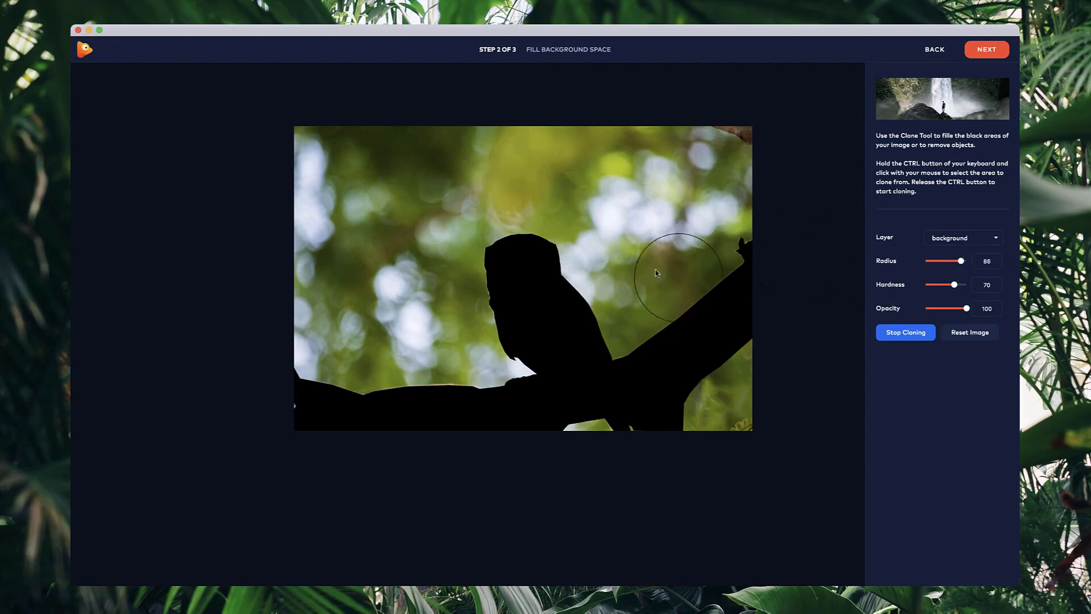
Step: Clone nearby blurred foliage over the black silhouette of the owl's head and upper body
ctrl+click(605, 257)
mouse_move(605, 257)
mouse_down()
mouse_move(593, 248)
mouse_move(568, 275)
mouse_move(564, 304)
mouse_move(547, 267)
mouse_move(529, 263)
mouse_up()
key(ctrl+z)
ctrl+click(418, 241)
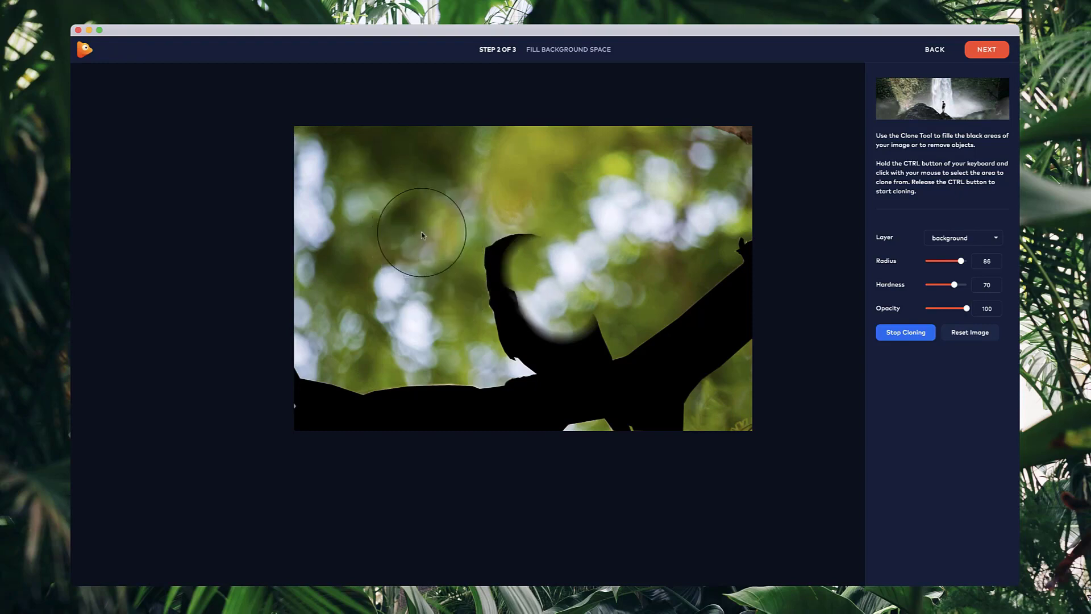
mouse_move(489, 247)
mouse_down()
mouse_move(487, 236)
mouse_move(503, 267)
mouse_move(543, 236)
mouse_up()
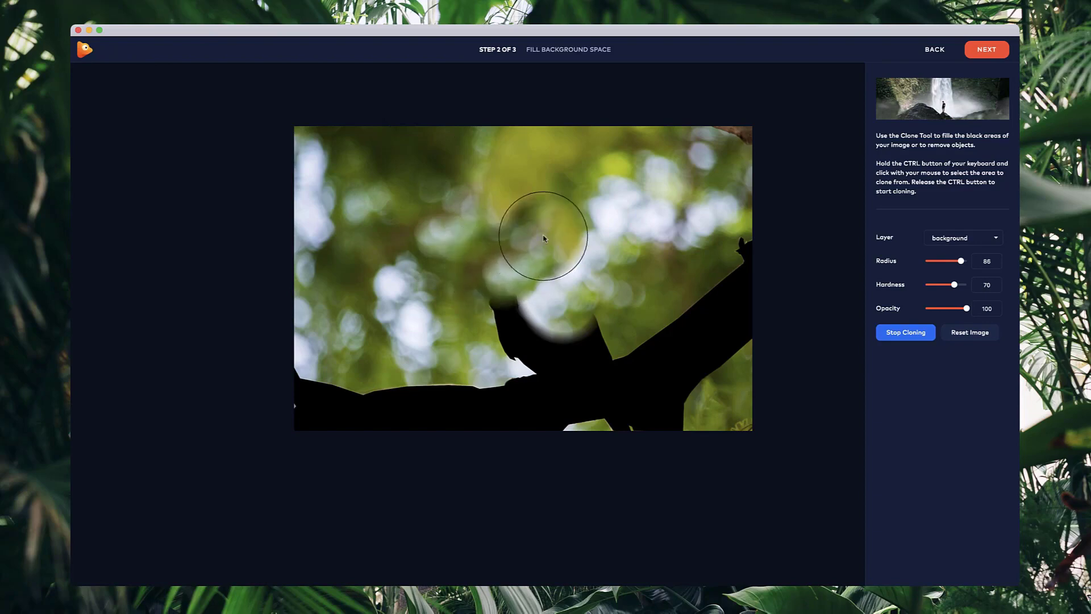
ctrl+click(515, 182)
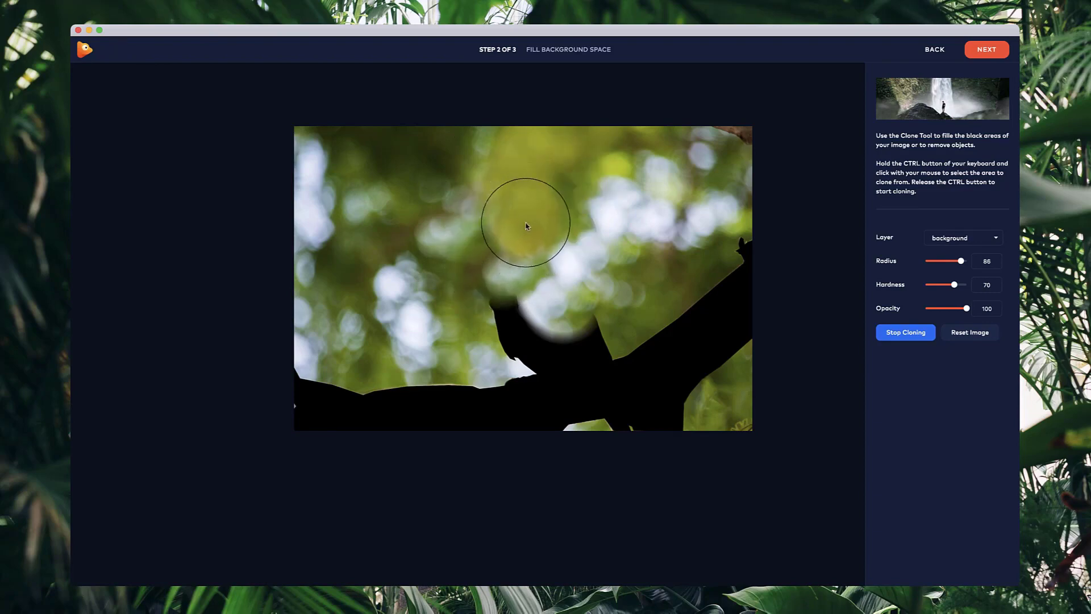
Step: Clone the foliage above the left branch over its black area, continuing to the owl's feet
ctrl+click(406, 339)
mouse_move(432, 403)
mouse_down()
mouse_move(428, 425)
mouse_move(433, 413)
mouse_move(364, 412)
mouse_up()
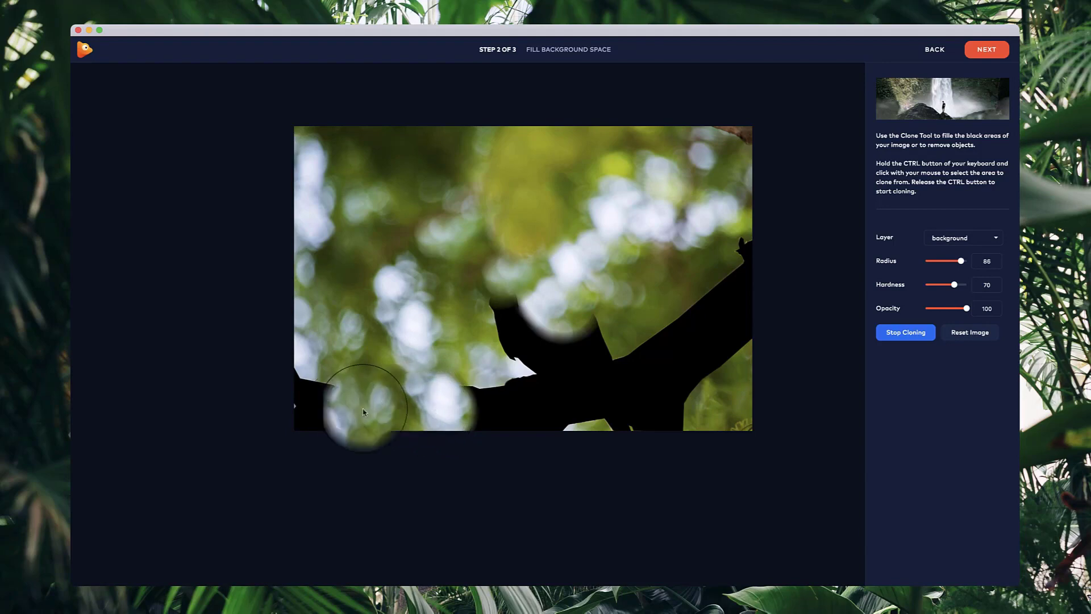
click(360, 402)
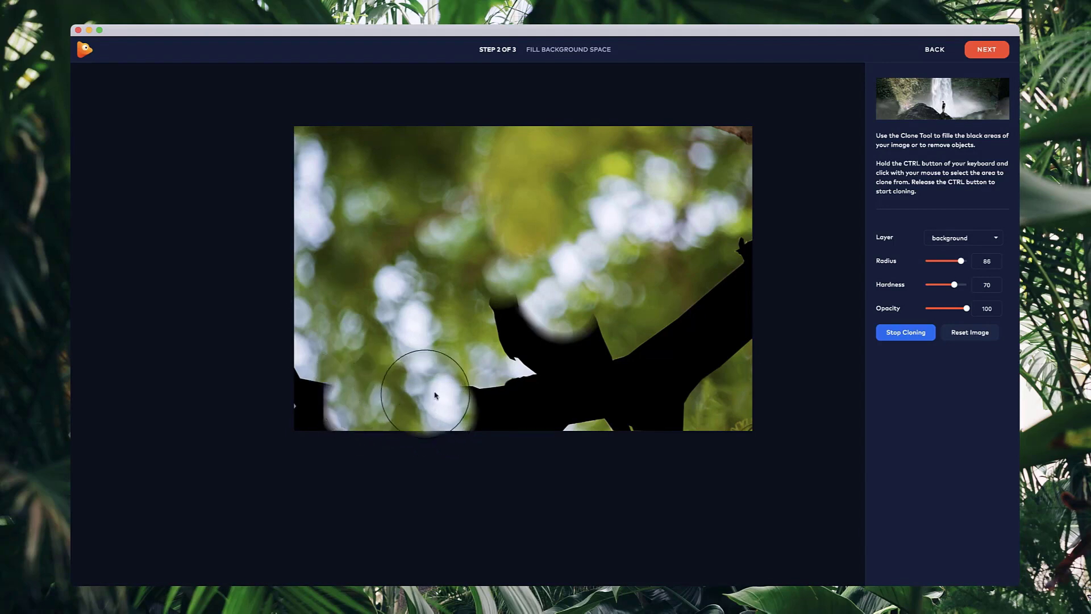
mouse_move(436, 395)
mouse_down()
mouse_move(484, 407)
mouse_move(475, 394)
mouse_move(489, 390)
mouse_move(500, 312)
mouse_move(497, 329)
mouse_move(516, 312)
mouse_move(480, 311)
mouse_move(509, 317)
mouse_move(525, 381)
mouse_up()
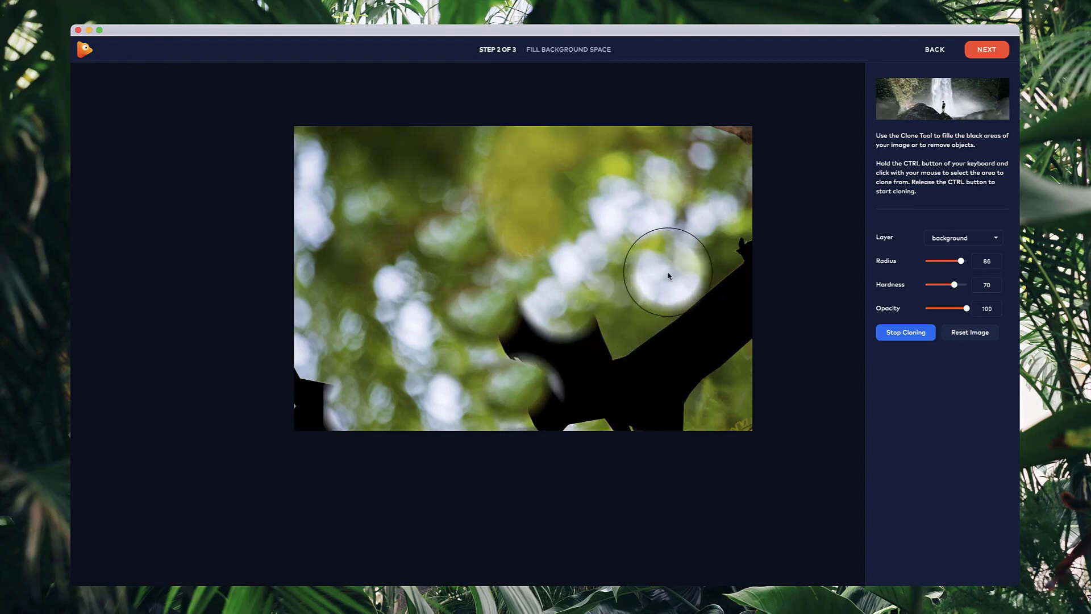
Step: Set the clone radius to 55 and cover the upper edge of the black right-hand branch with green foliage
scroll(668, 275, up, 5)
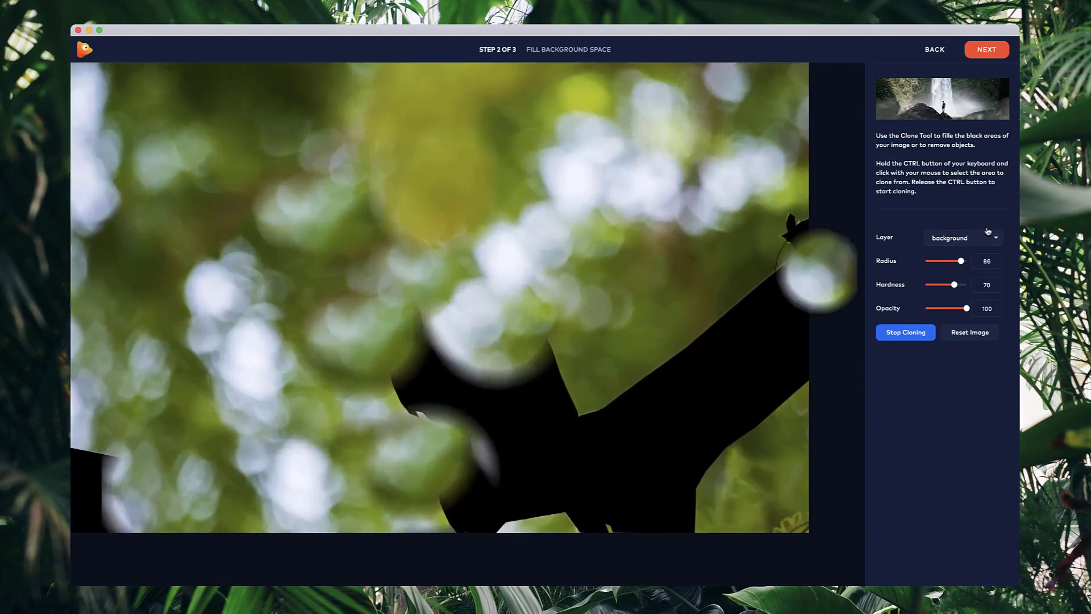
scroll(689, 294, down, 2)
ctrl+click(690, 296)
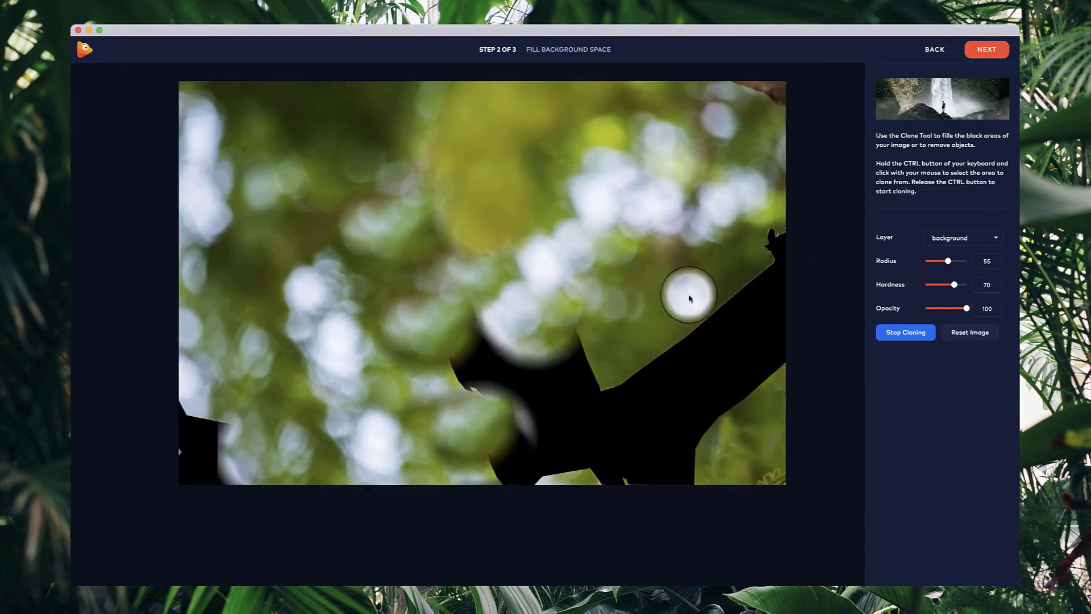
drag(714, 334, 682, 354)
drag(736, 315, 742, 311)
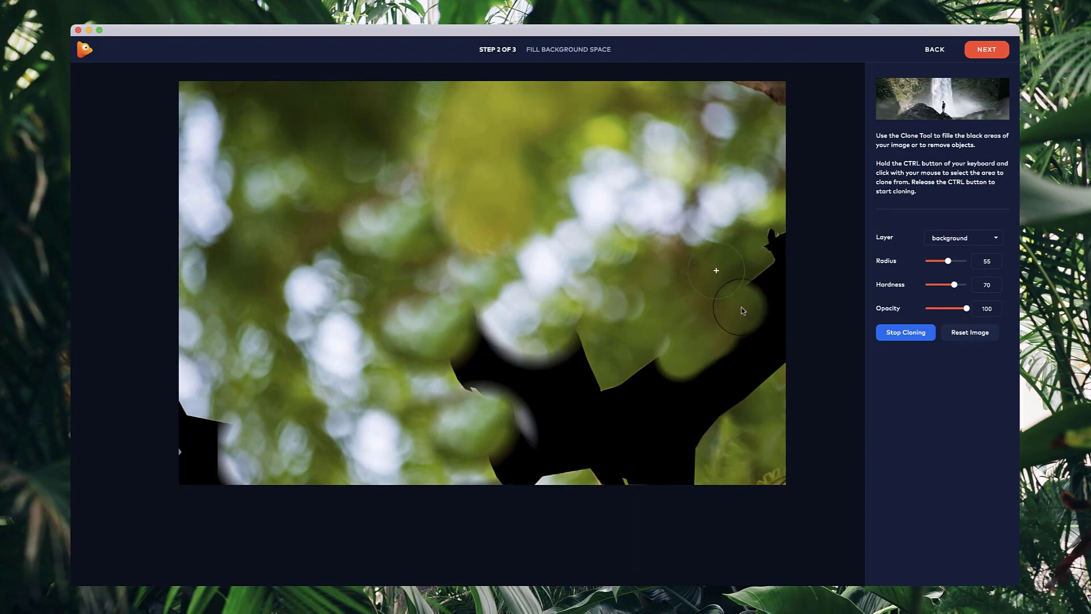
Step: Set the clone radius to 80 and clone foliage over both sides of the owl's black lower body
scroll(716, 343, down, 2)
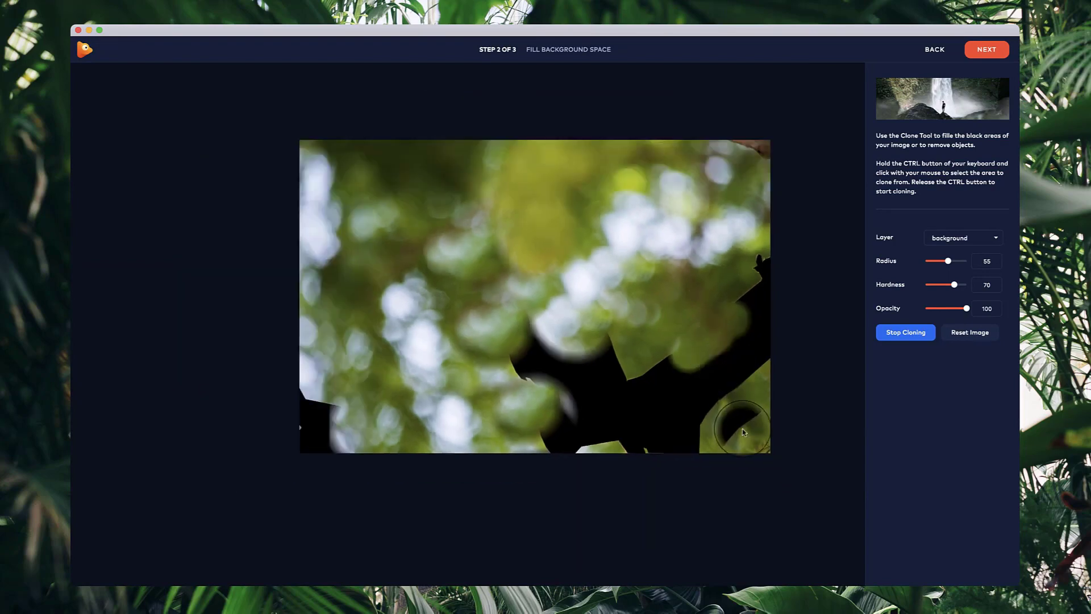
ctrl+click(479, 356)
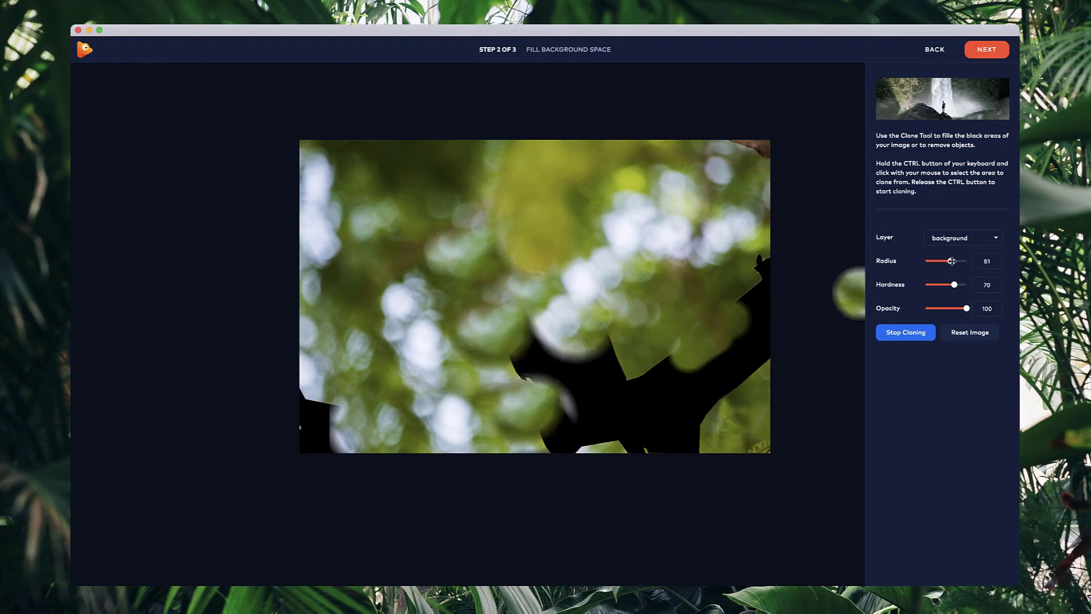
mouse_move(515, 378)
mouse_down()
mouse_move(540, 353)
mouse_move(526, 376)
mouse_up()
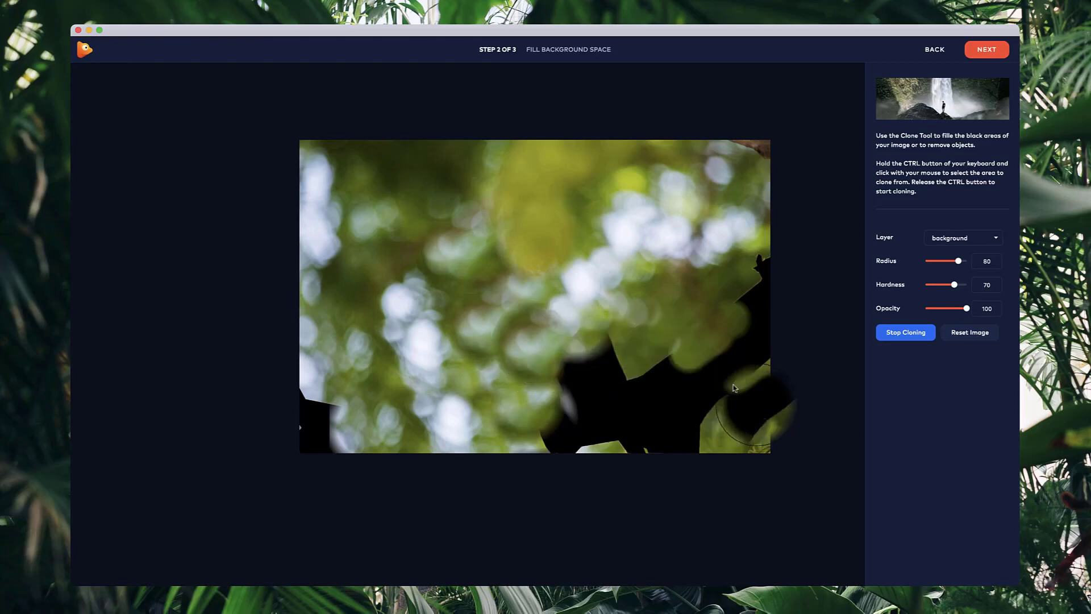
scroll(717, 384, up, 3)
scroll(599, 332, up, 3)
scroll(549, 349, down, 2)
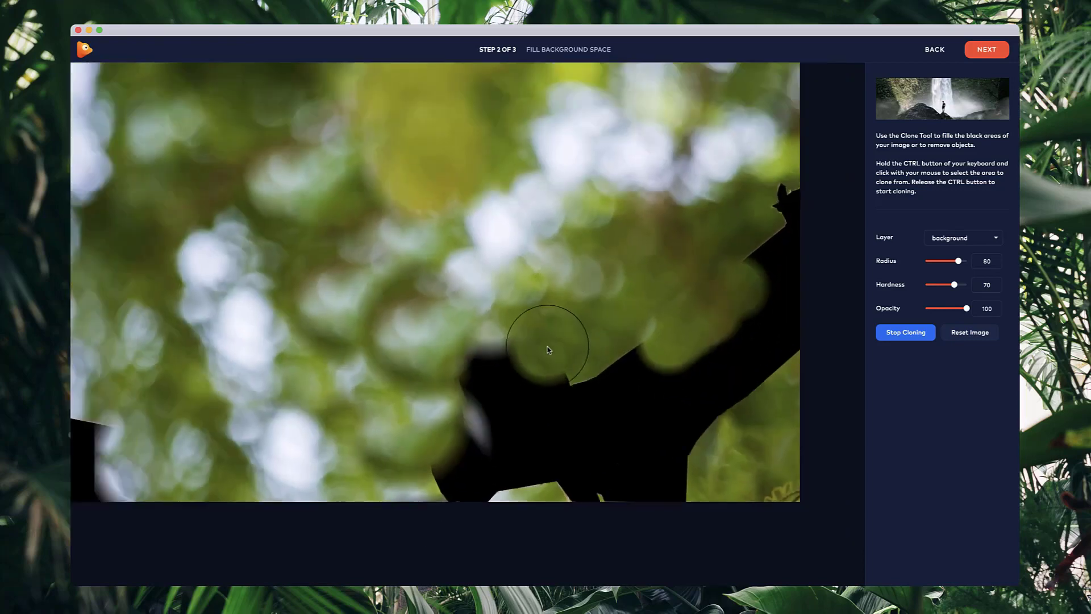
click(546, 348)
Step: Clone foliage over the rest of the owl's lower body and the adjoining black branch area beneath it
scroll(506, 359, down, 3)
ctrl+click(310, 208)
drag(531, 382, 512, 414)
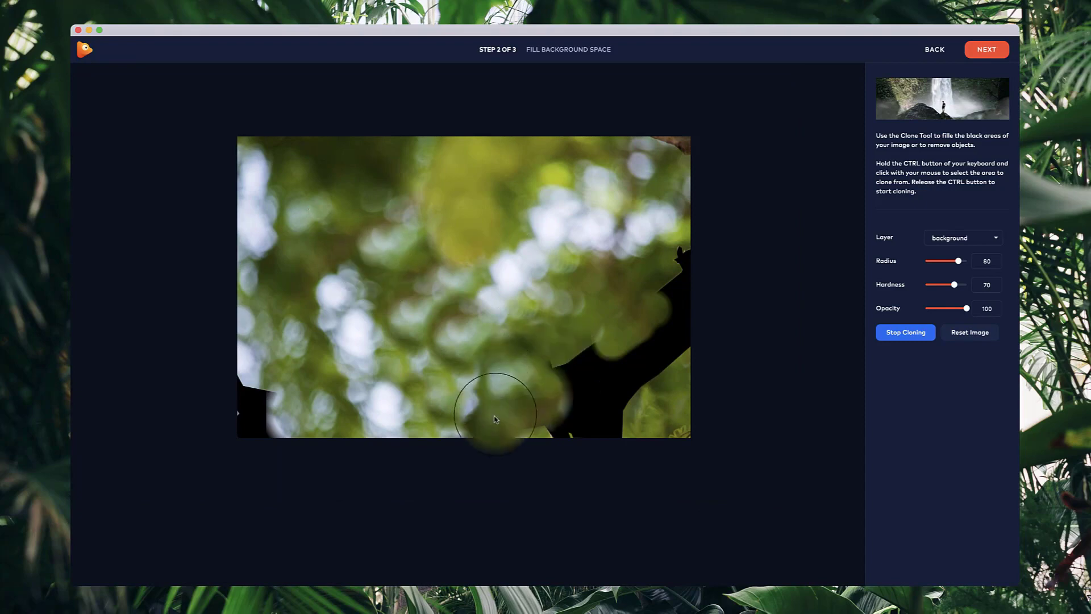
scroll(505, 432, up, 3)
ctrl+click(530, 227)
scroll(495, 340, down, 4)
Step: Set the clone hardness to 56 and paint foliage along the upper side of the right-hand branch
drag(954, 284, 948, 284)
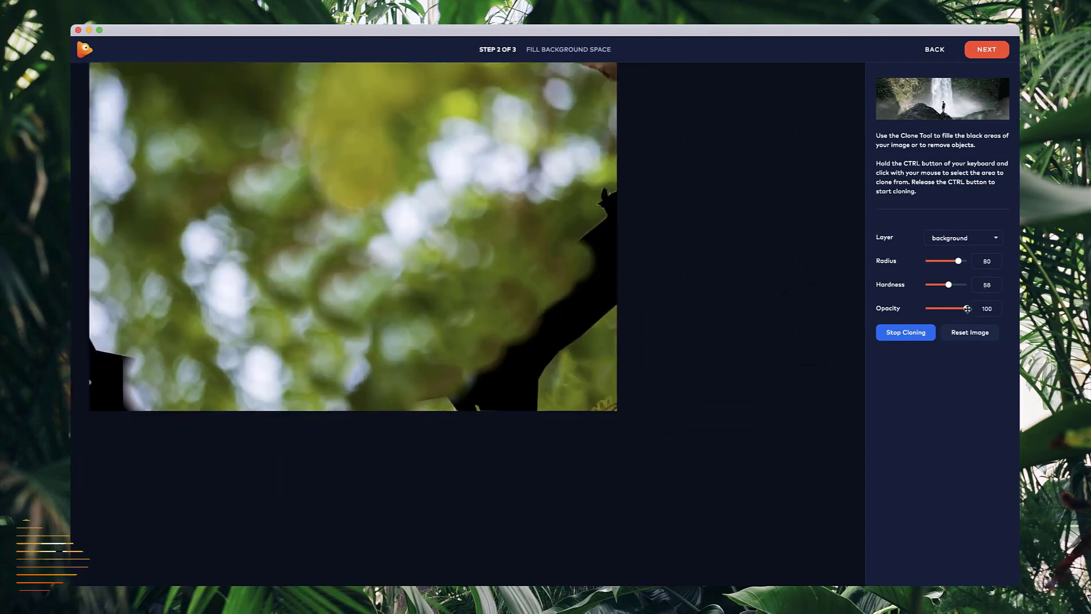
drag(481, 353, 510, 312)
click(603, 221)
scroll(587, 283, up, 2)
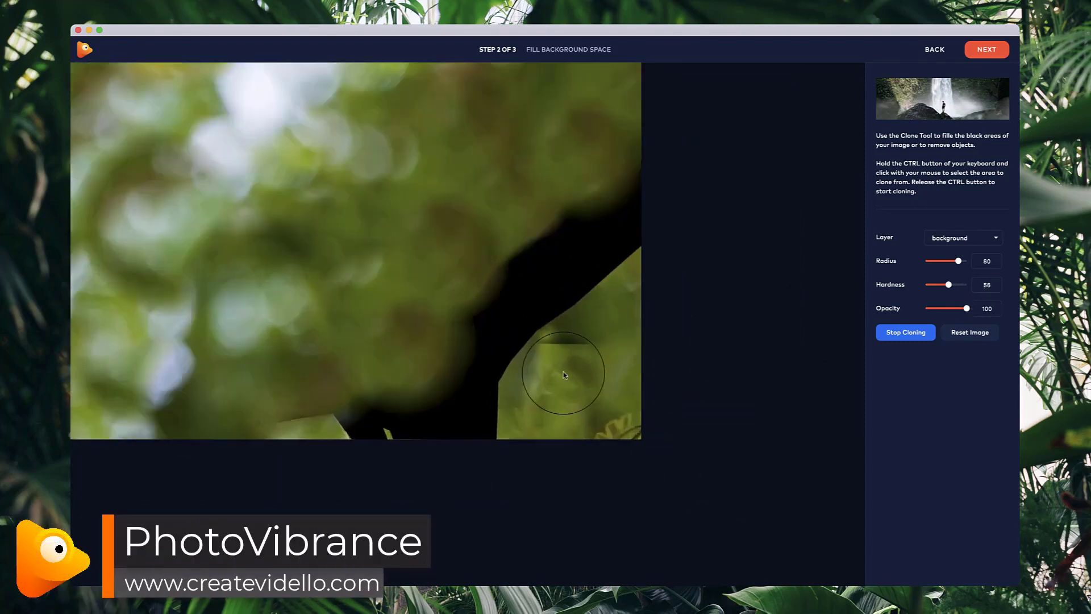
Step: Clone the green foliage beneath the right-hand branch over the branch's black lower edge
ctrl+click(563, 372)
scroll(563, 372, down, 3)
click(564, 302)
click(577, 268)
scroll(576, 346, up, 4)
scroll(578, 352, down, 1)
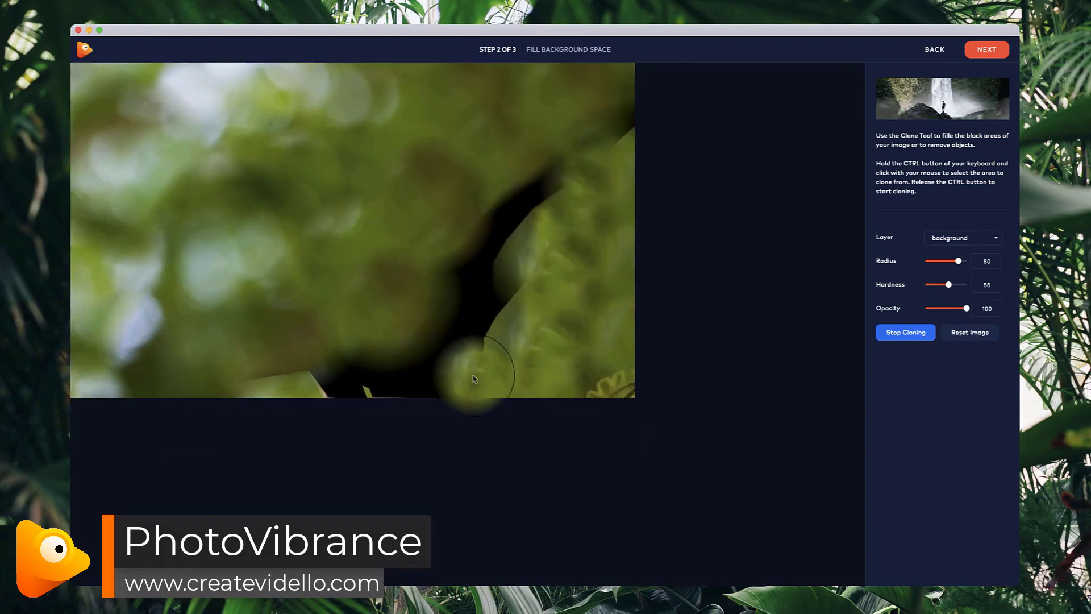
Step: Clone foliage over the remaining black gaps at the base and along the length of the right-hand branch
scroll(441, 390, down, 3)
ctrl+click(333, 279)
click(469, 339)
click(422, 358)
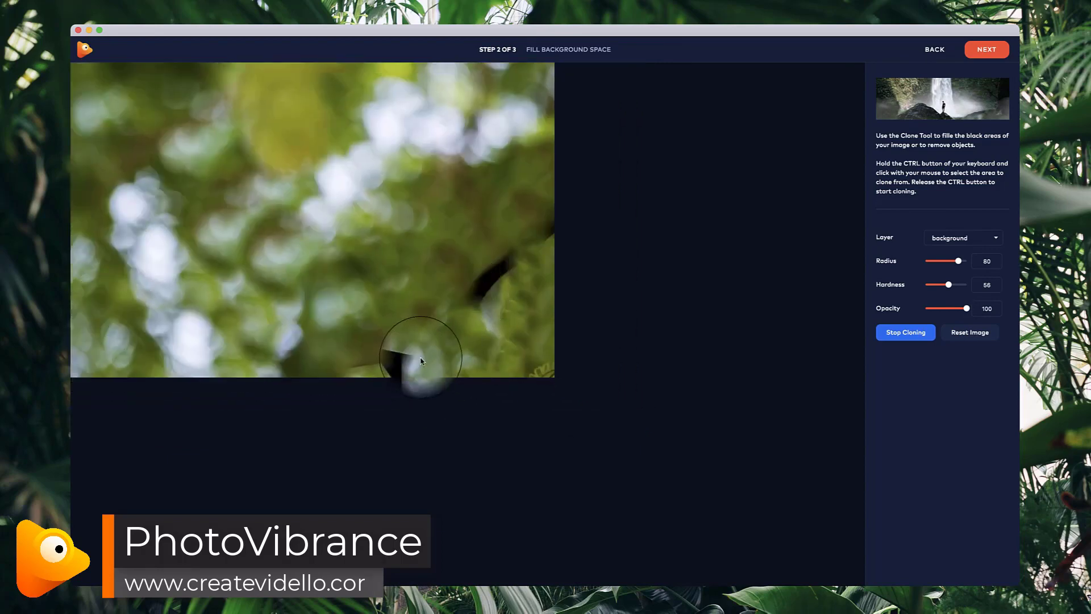
click(380, 360)
ctrl+click(453, 233)
drag(474, 289, 526, 233)
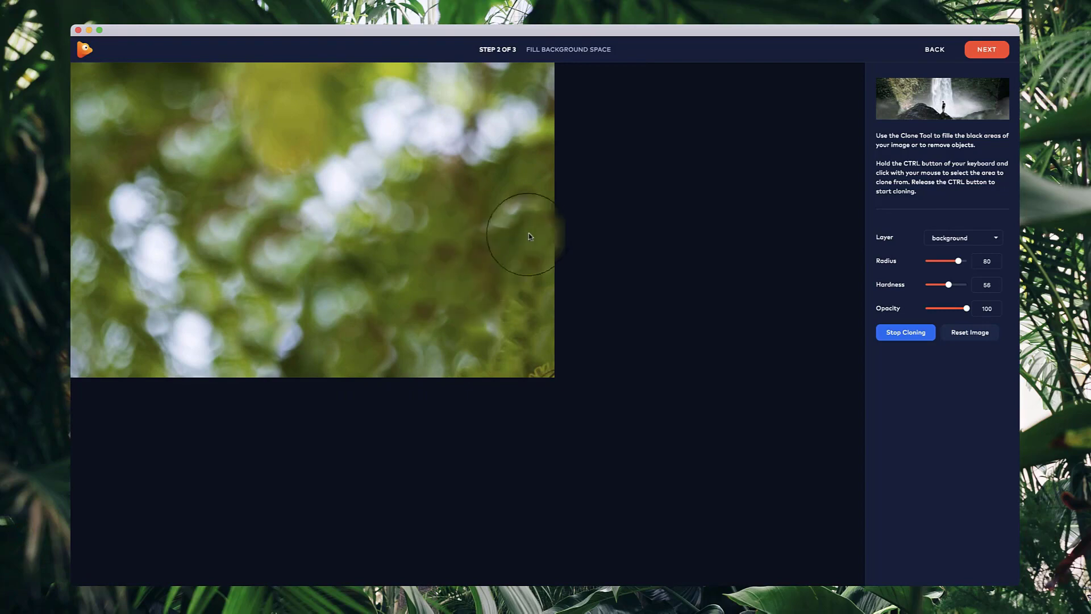
Step: Clone over the last black patch at the image's lower-left corner and finish the background fill
scroll(617, 243, down, 2)
scroll(618, 246, down, 1)
scroll(329, 221, up, 2)
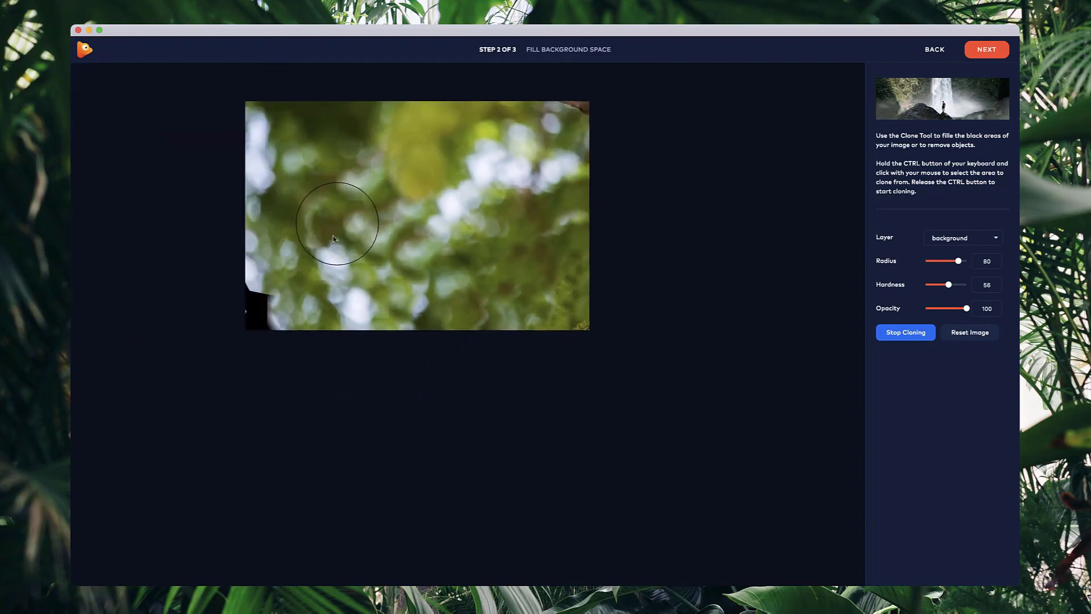
mouse_move(268, 313)
mouse_down()
mouse_move(239, 312)
mouse_move(246, 306)
mouse_move(291, 394)
mouse_up()
scroll(443, 159, up, 1)
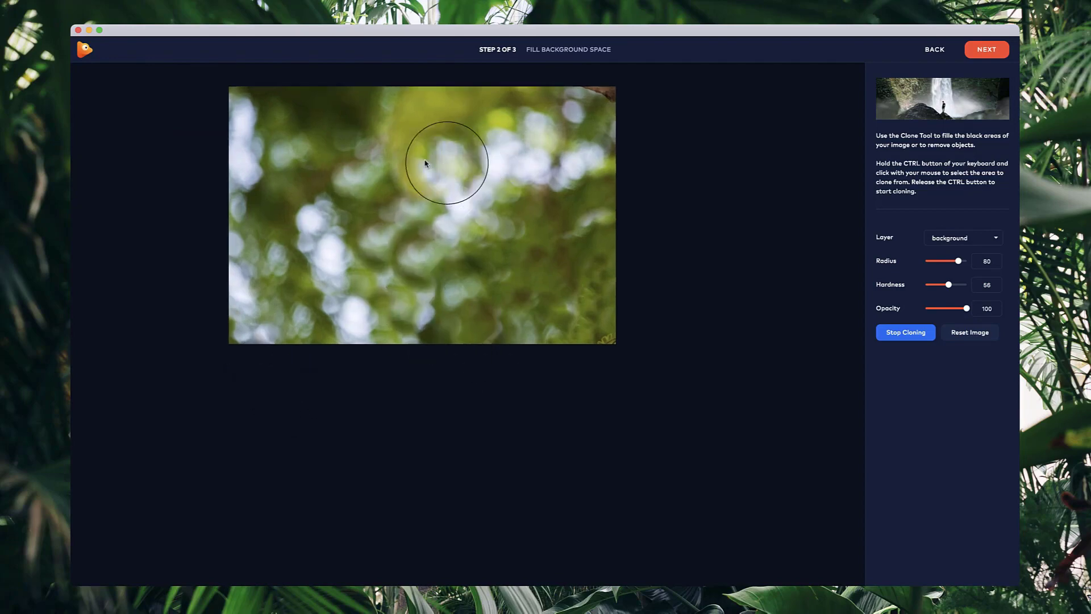
click(990, 57)
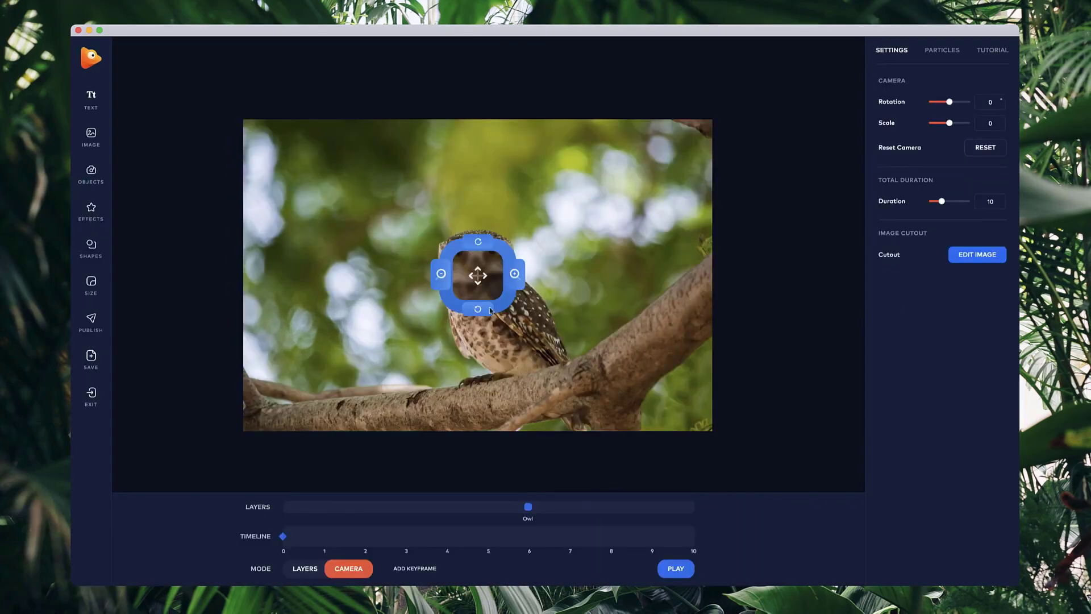
Step: Shift the camera toward the image's lower left and zoom it in to a scale of about 8
drag(479, 277, 413, 312)
click(486, 270)
click(486, 270)
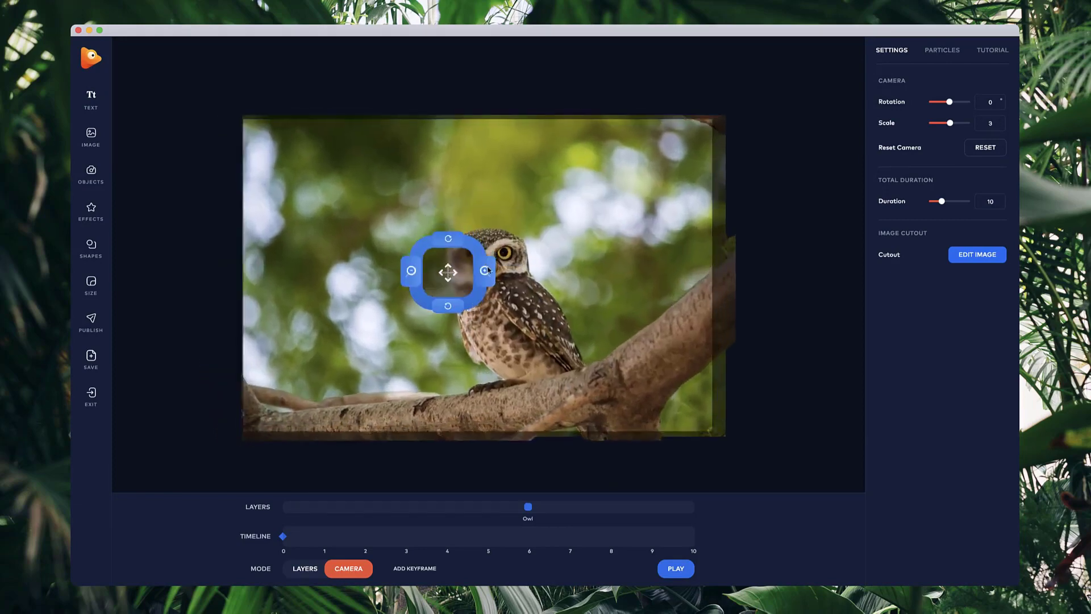
click(488, 270)
click(488, 270)
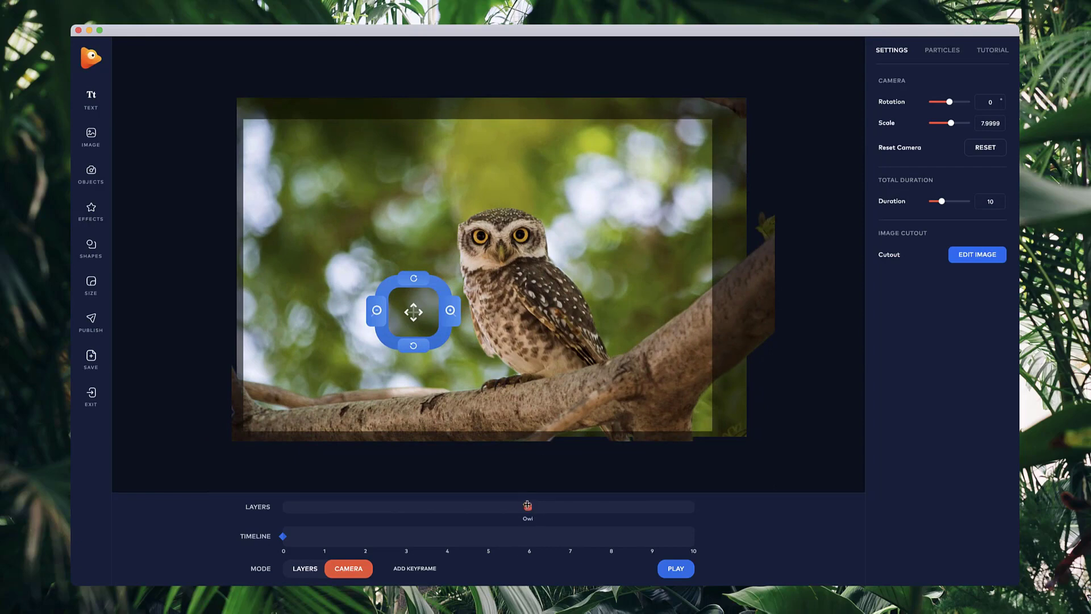
Step: Move the Owl layer to about the middle of the layers track and shift the camera farther left
click(487, 508)
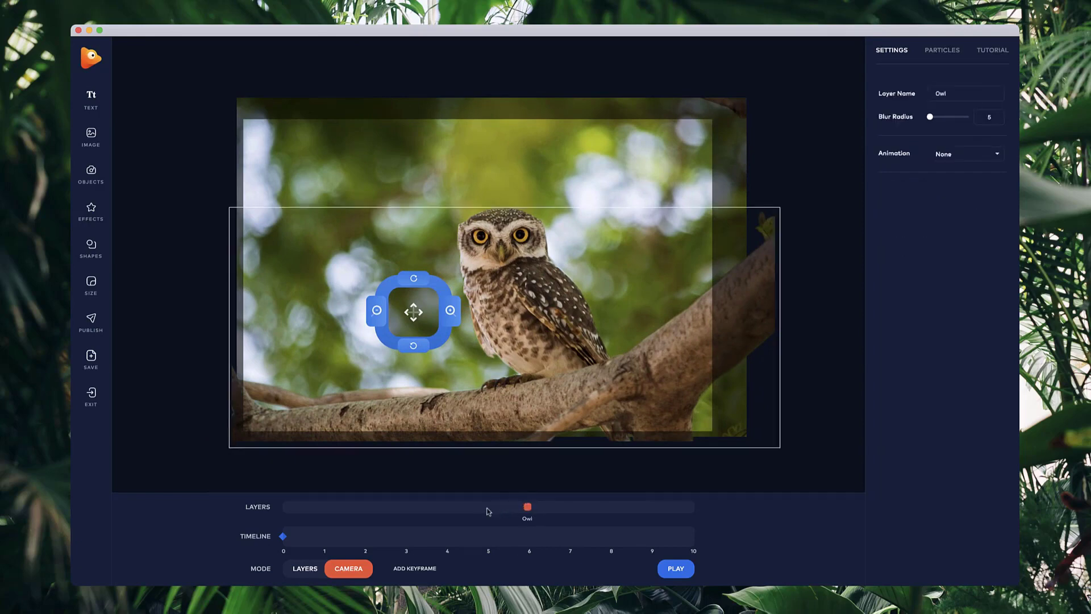
click(487, 508)
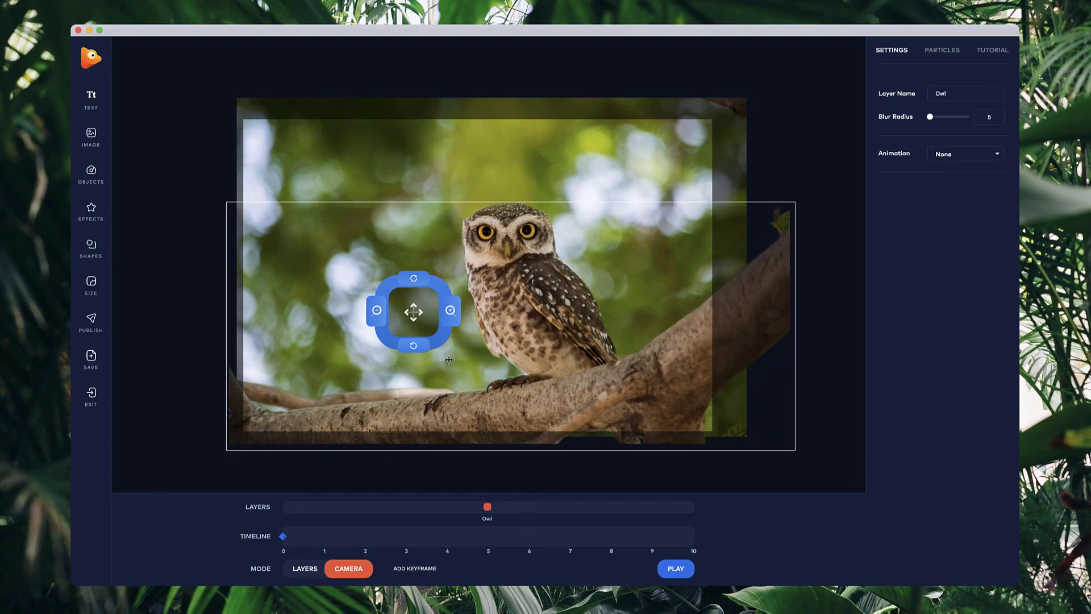
drag(462, 295, 394, 330)
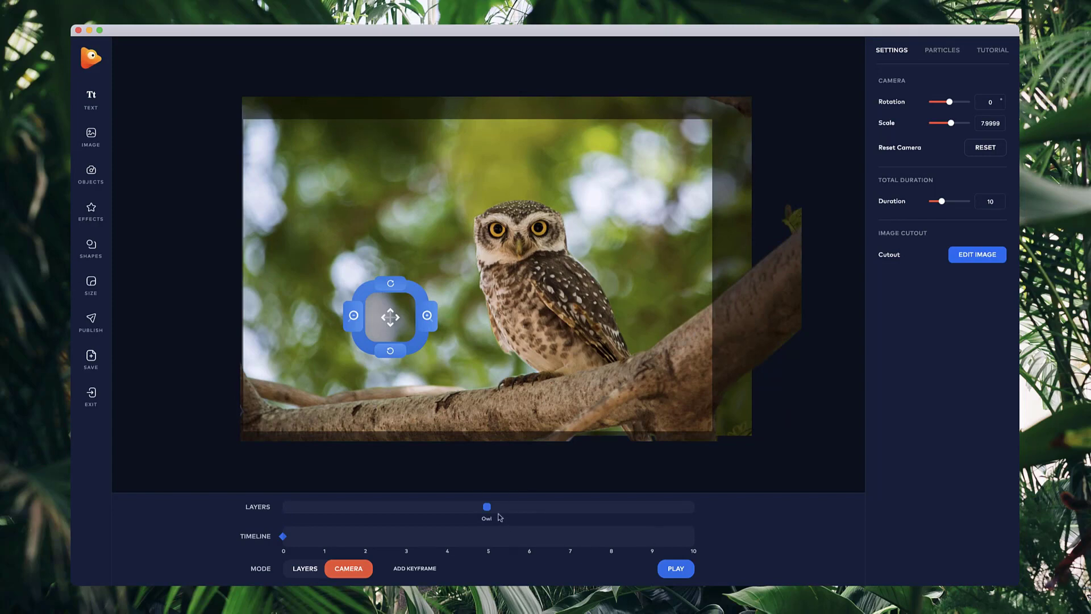
Step: In Layers mode, move the Owl layer to the track's far right end, then reposition the camera near the image centre in Camera mode
click(325, 569)
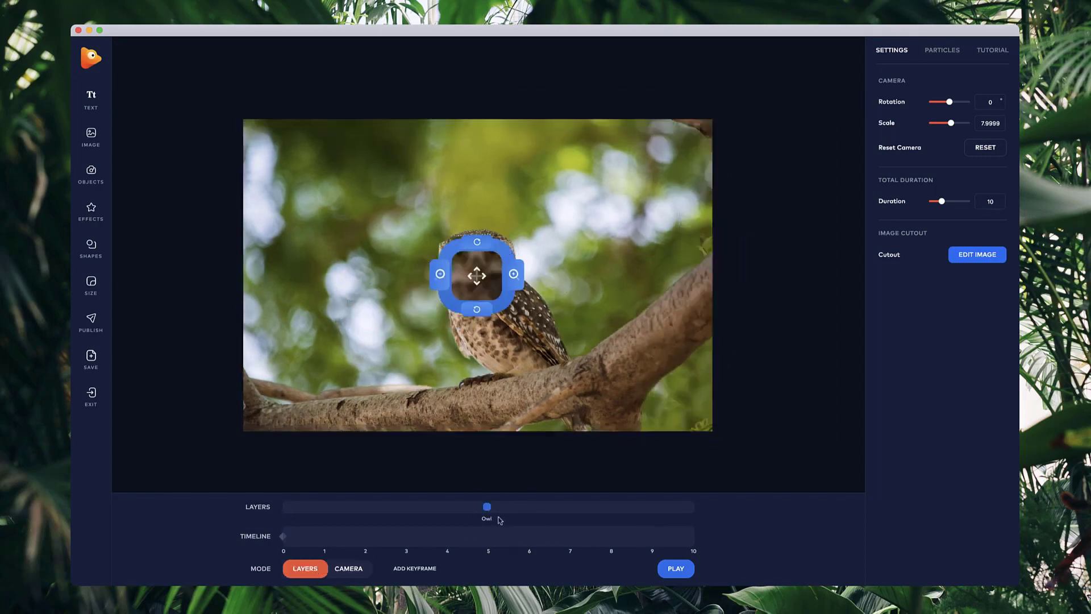
drag(486, 506, 698, 517)
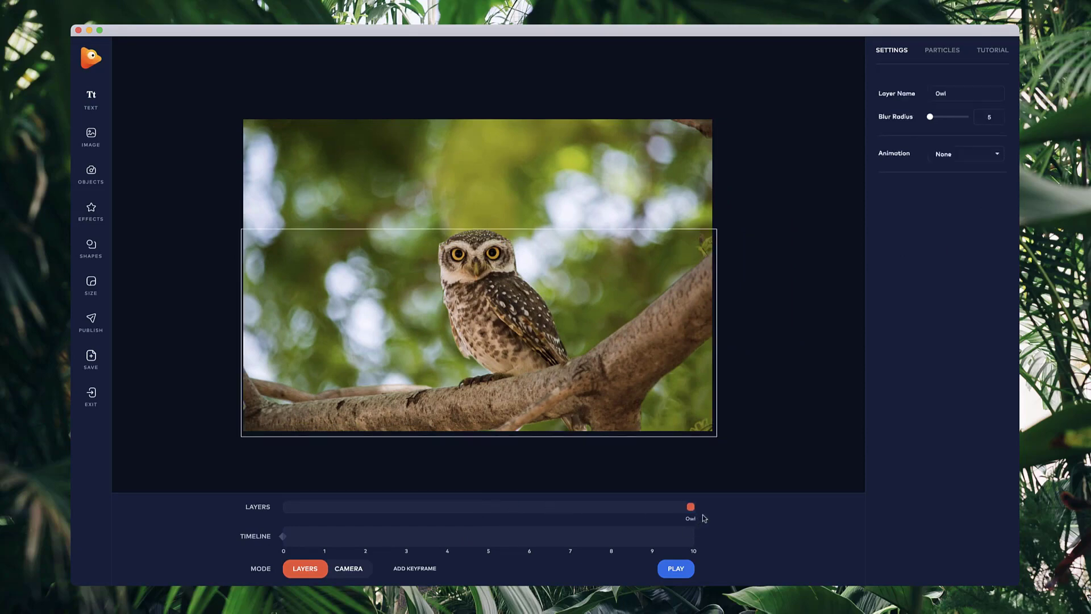
click(348, 568)
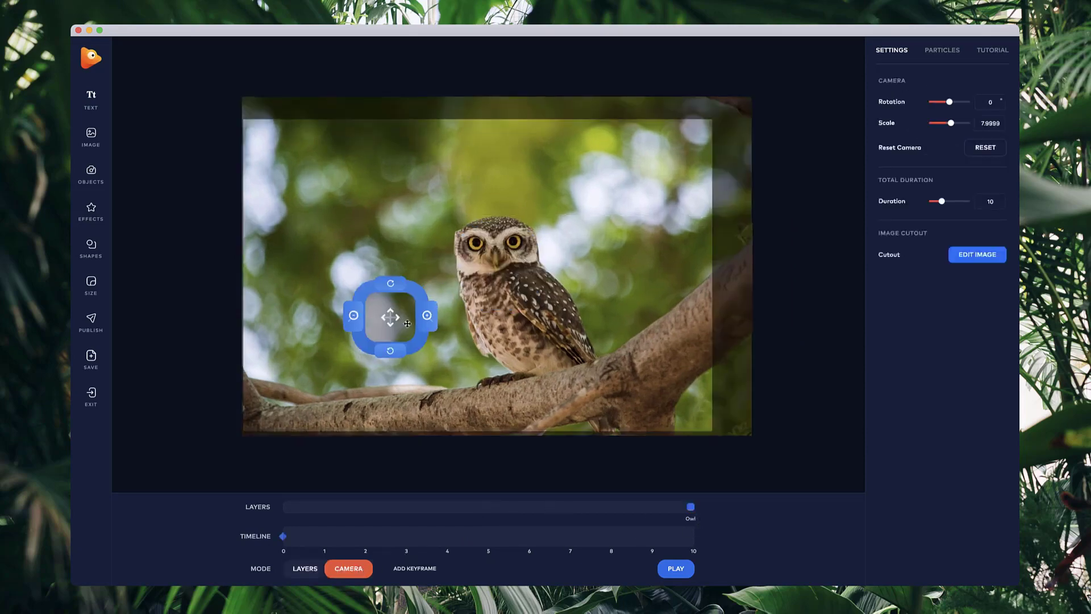
drag(500, 311, 479, 264)
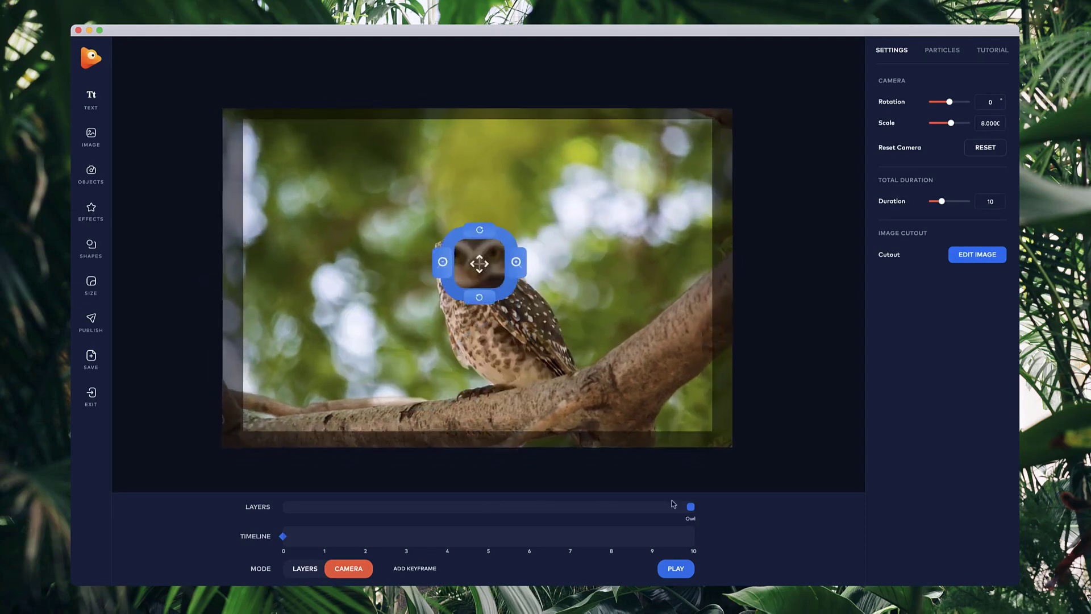
Step: Move the Owl layer back to about the middle of the layers track and check the parallax in Camera mode
click(305, 569)
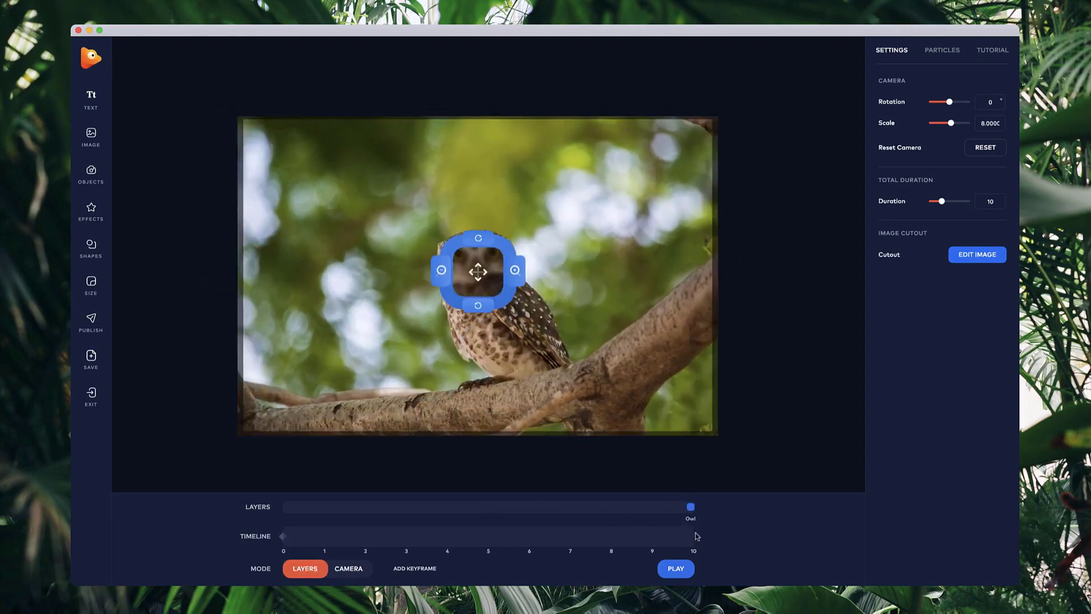
click(536, 505)
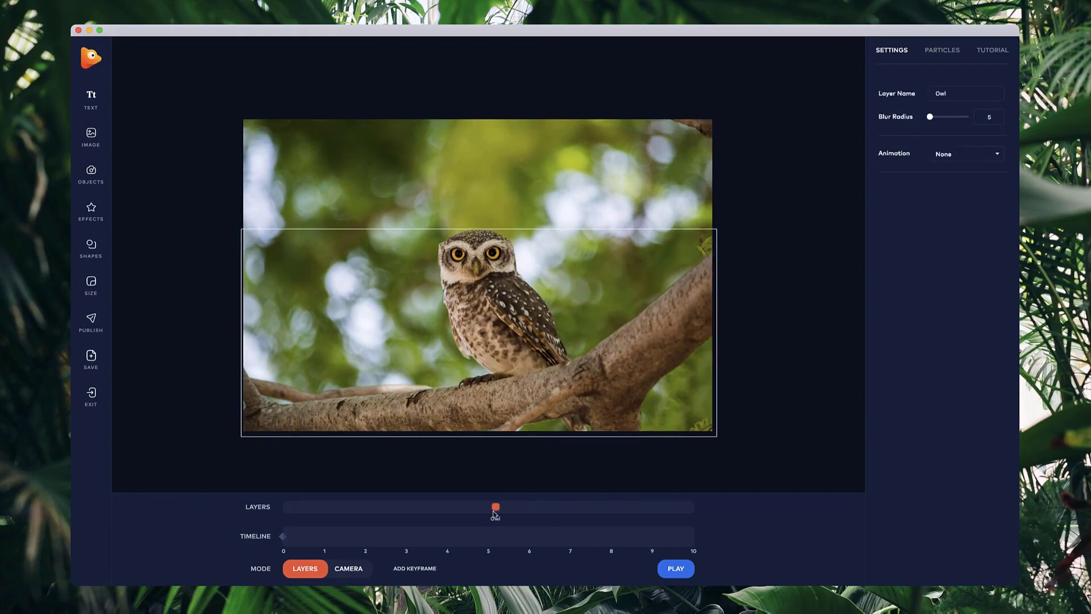
click(348, 568)
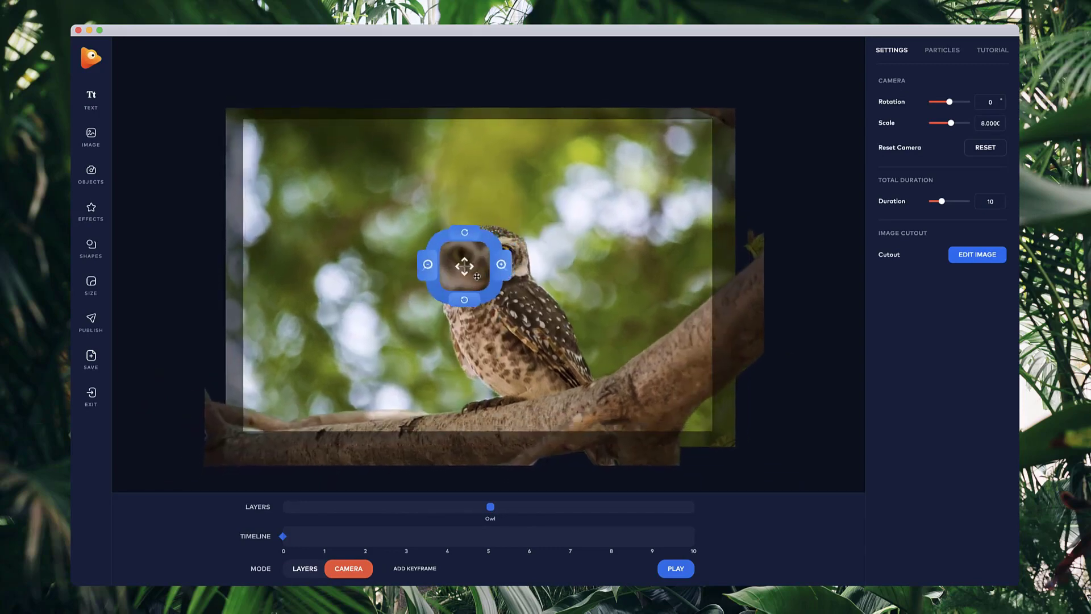
click(305, 568)
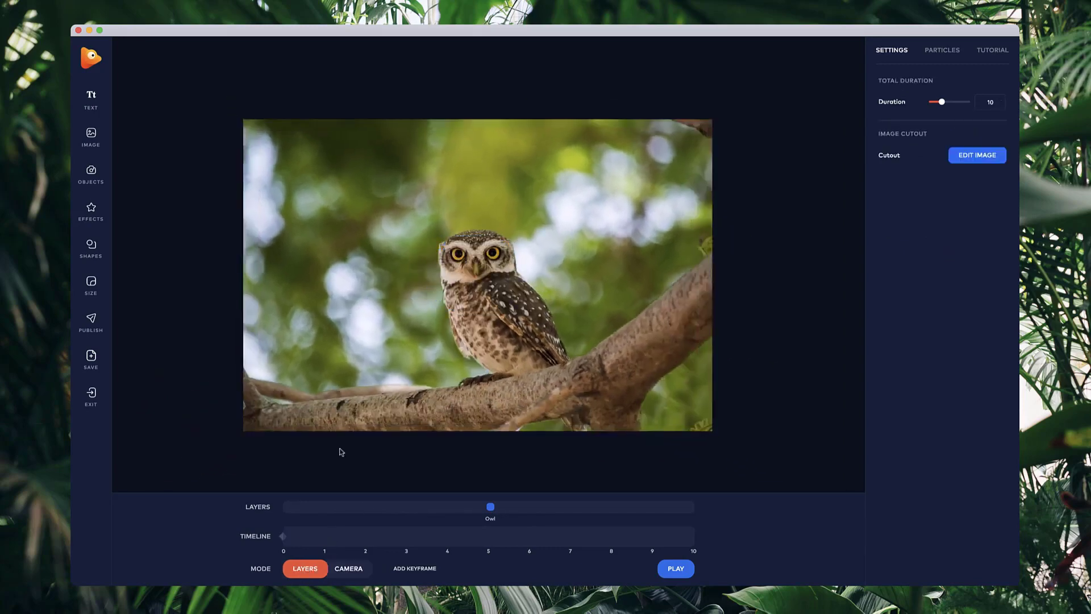
Step: Add the text ZOO in the Bebas Neue font with a letter spacing of about 34
click(96, 99)
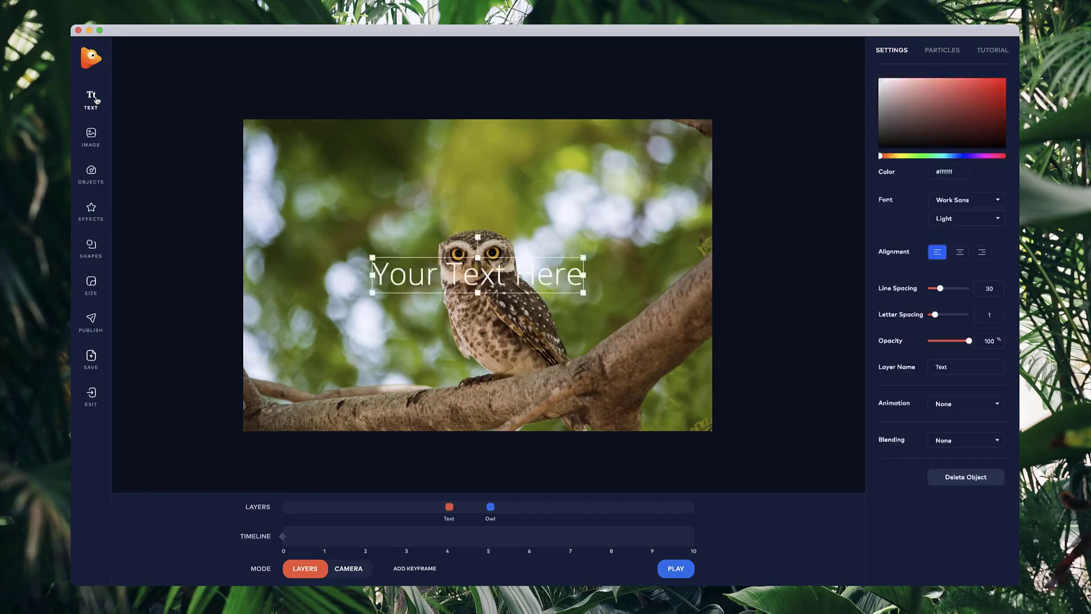
double_click(424, 273)
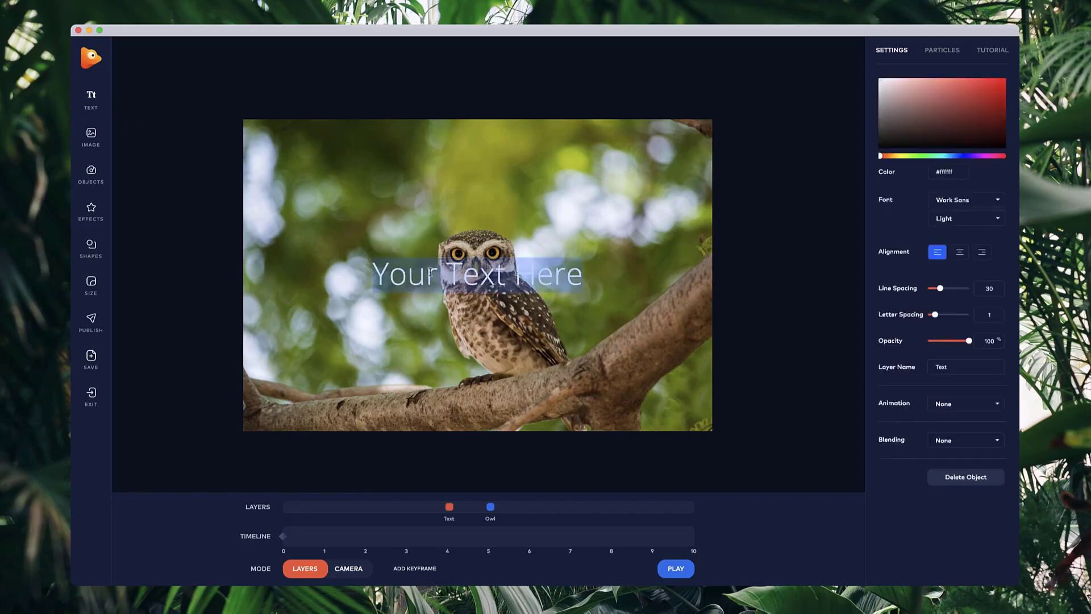
text(ZOO)
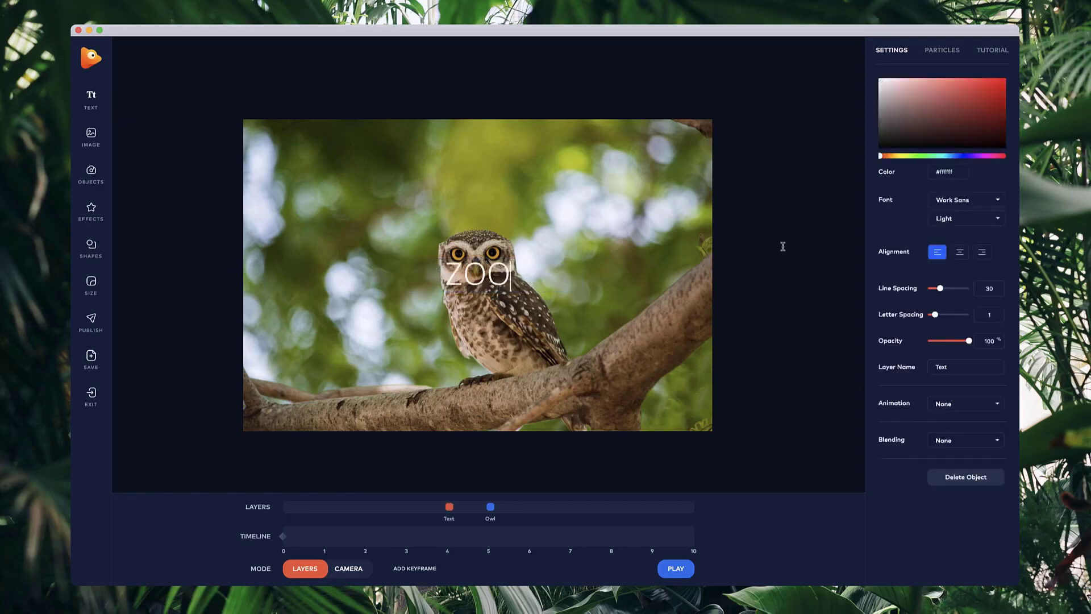
drag(932, 317, 946, 317)
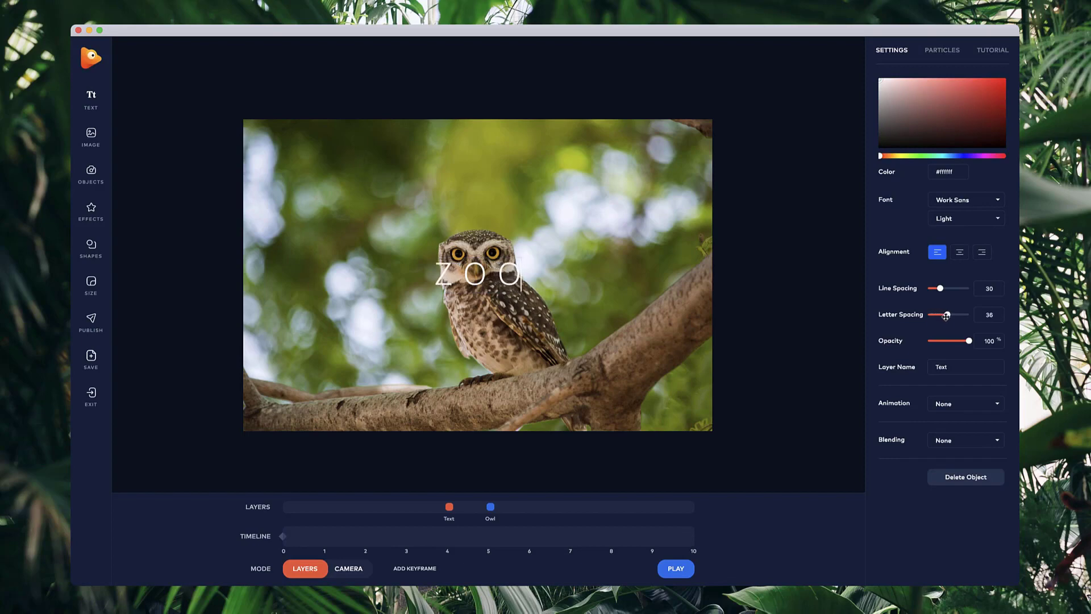
click(965, 200)
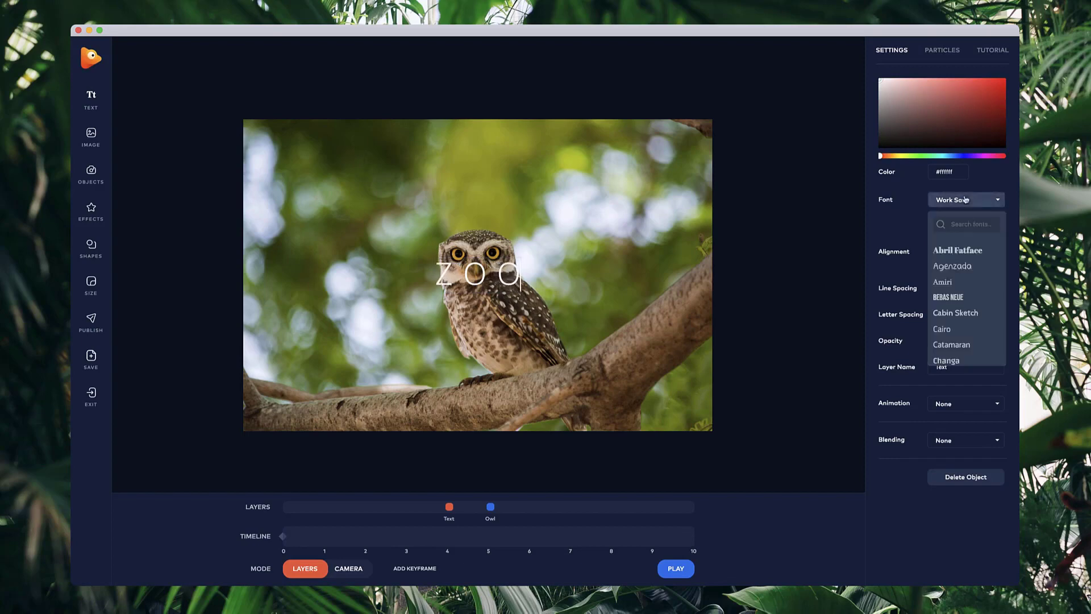
click(948, 297)
Step: Place the ZOO text on the background just beside the owl's left edge
click(634, 255)
click(489, 273)
drag(501, 262, 413, 283)
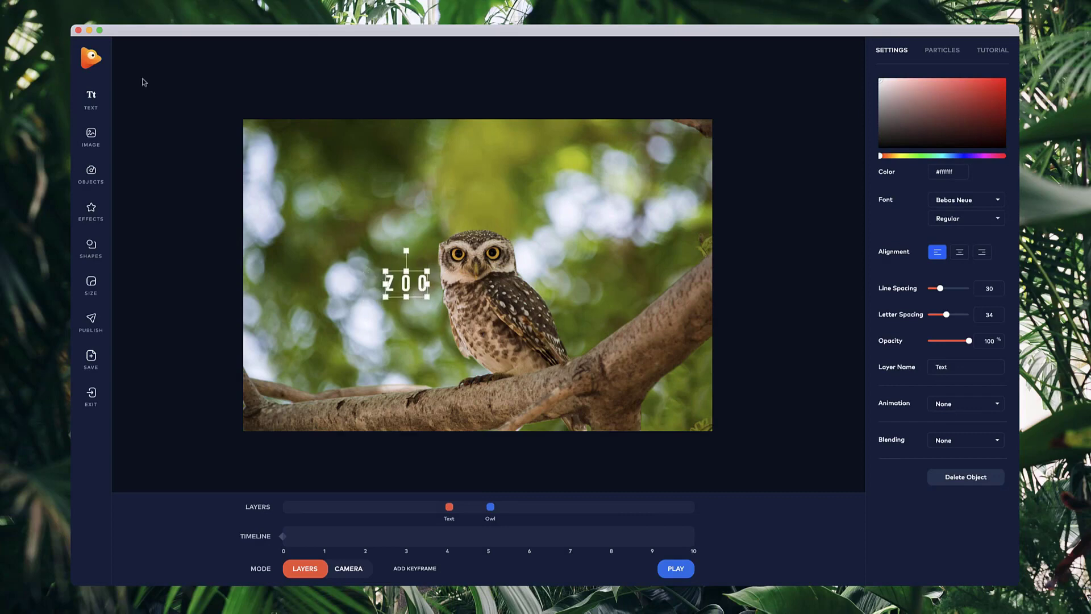
Step: Add a second text object reading OPEN
click(100, 103)
double_click(537, 287)
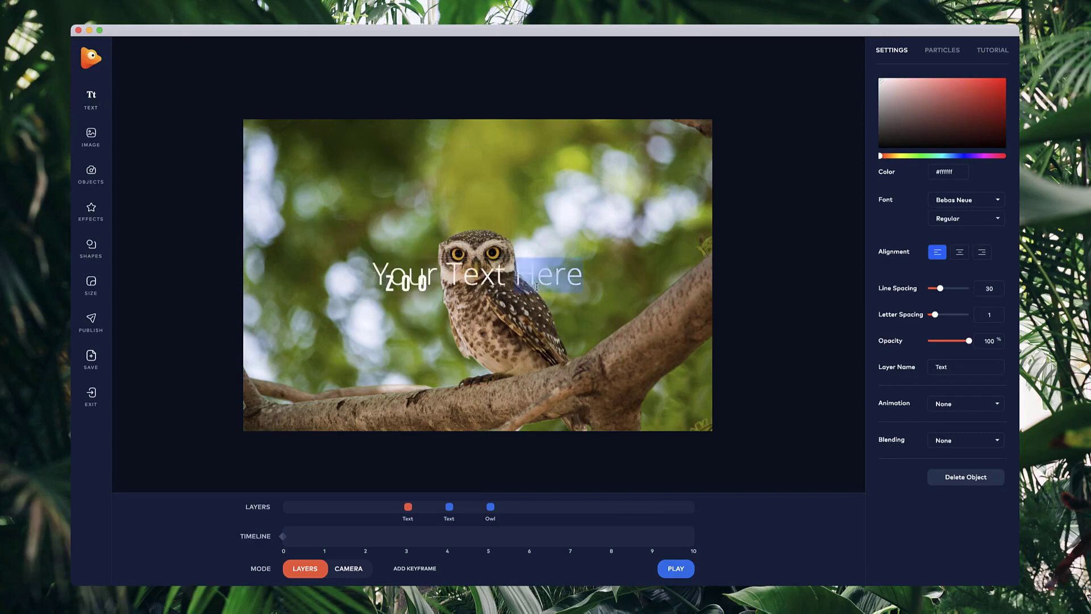
key(ctrl+a)
text(O)
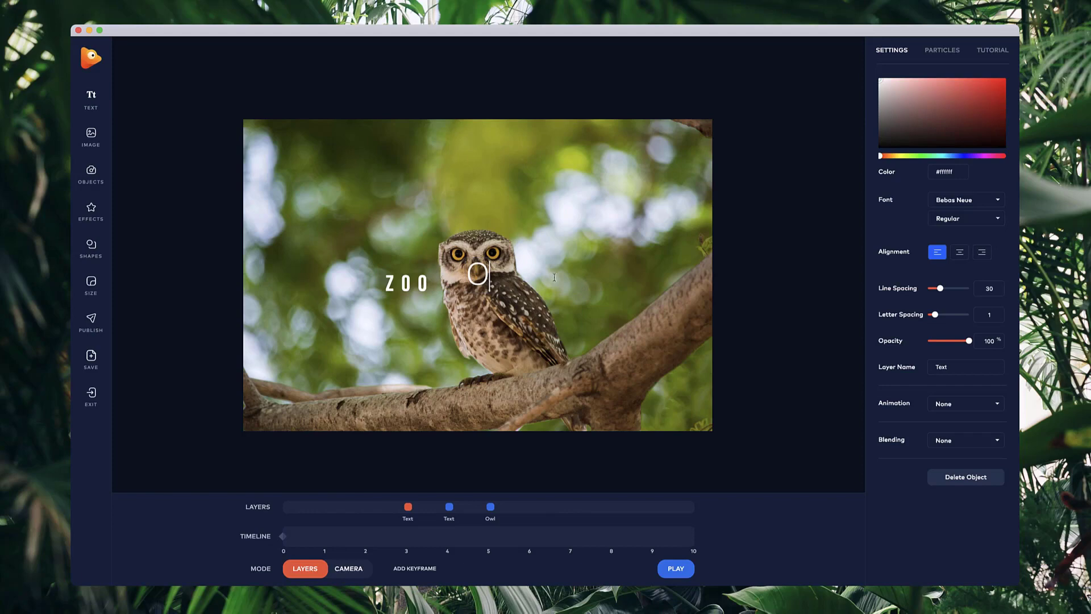
text(PEN)
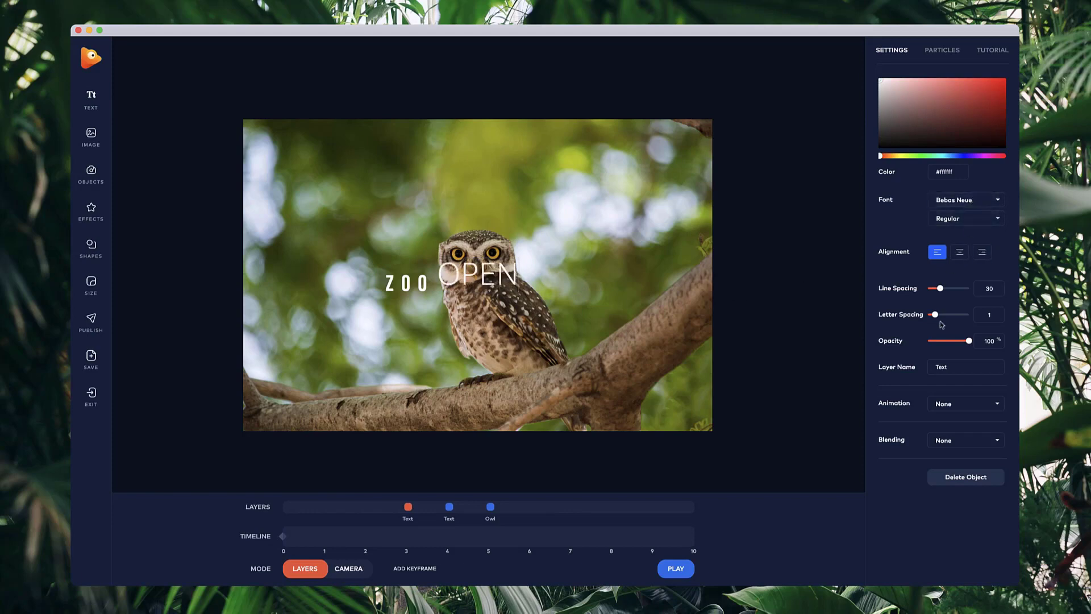
Step: Format OPEN in Work Sans with a letter spacing of 21, then shrink it to fit directly beneath ZOO
drag(936, 315, 953, 315)
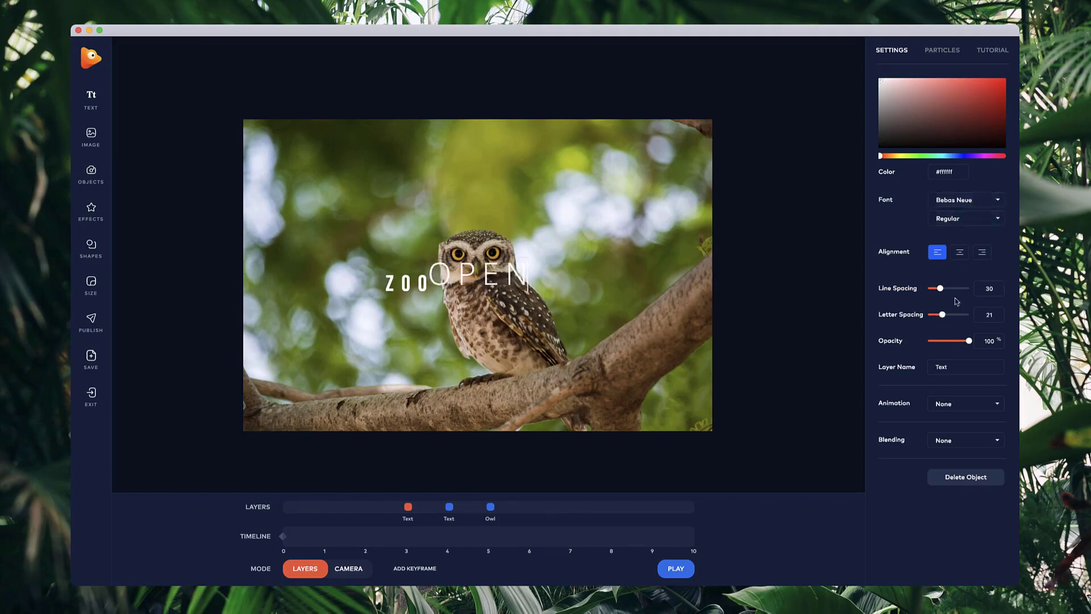
click(966, 199)
scroll(966, 330, down, 10)
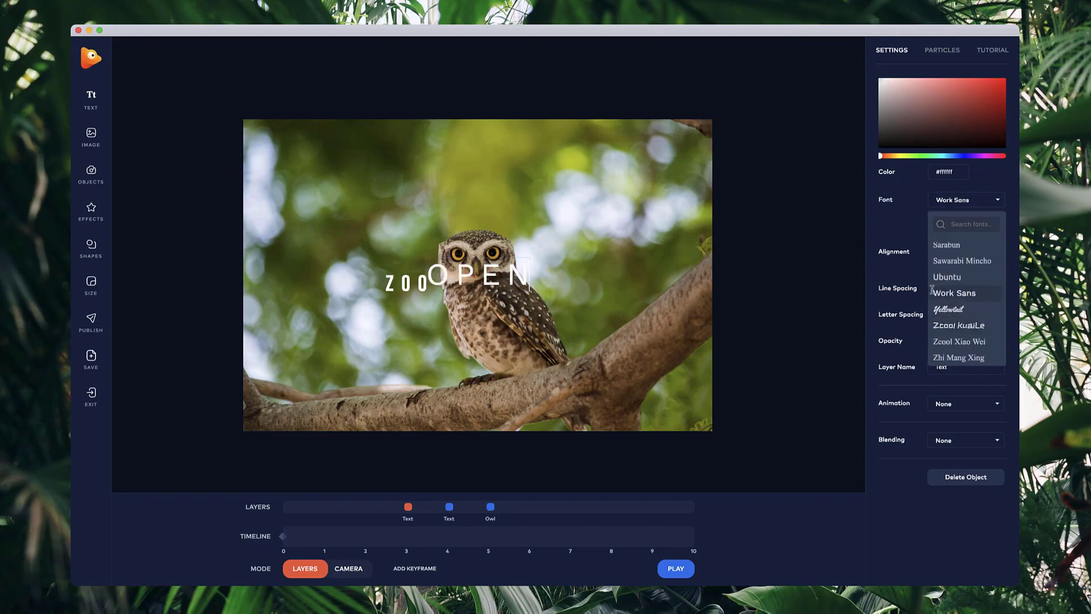
click(955, 292)
drag(530, 259, 425, 293)
click(412, 278)
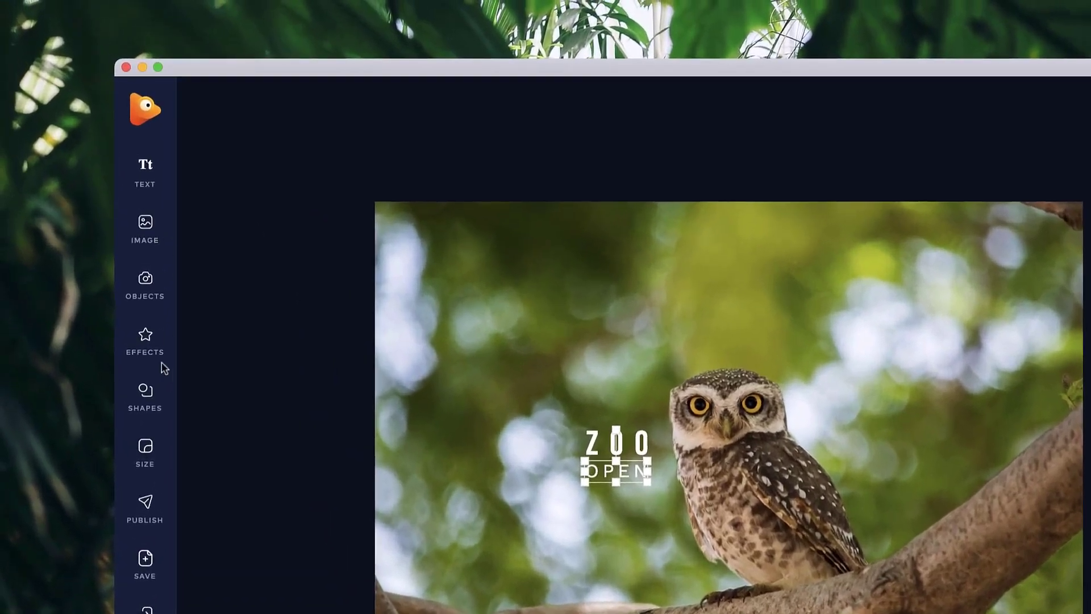
Step: Add the blue side-view butterfly effect, scale it down and place it on the branch at the image's lower left
click(146, 341)
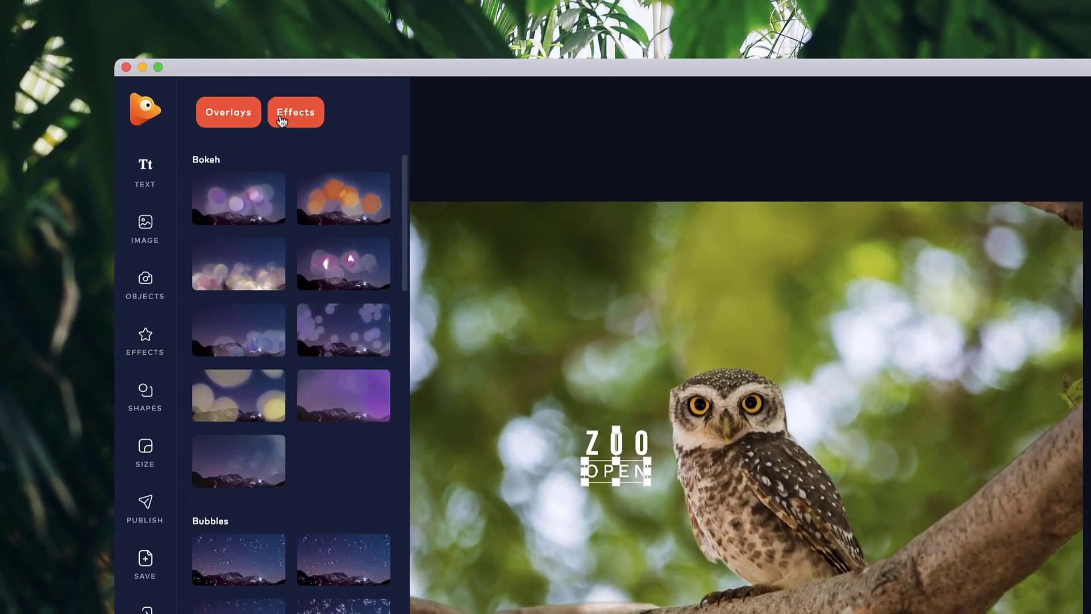
click(283, 121)
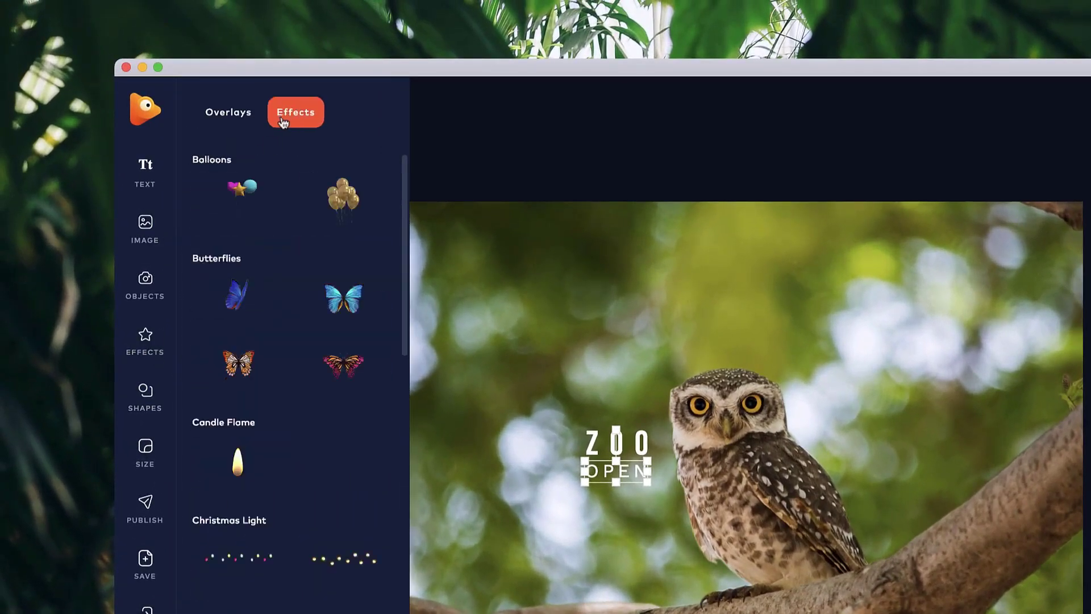
click(237, 295)
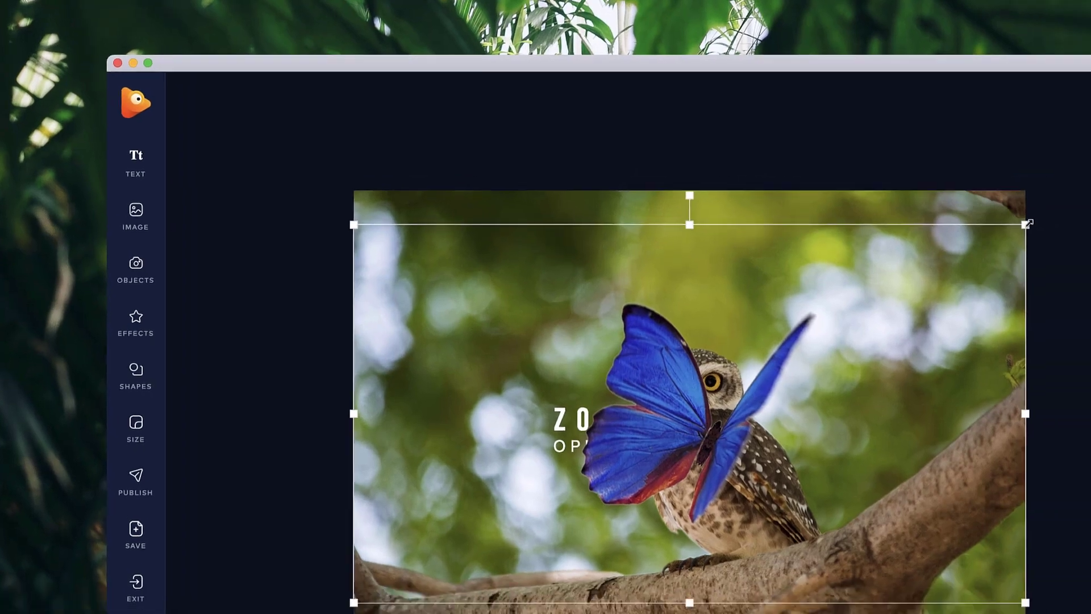
drag(1082, 238, 528, 539)
drag(348, 363, 364, 367)
drag(304, 399, 349, 418)
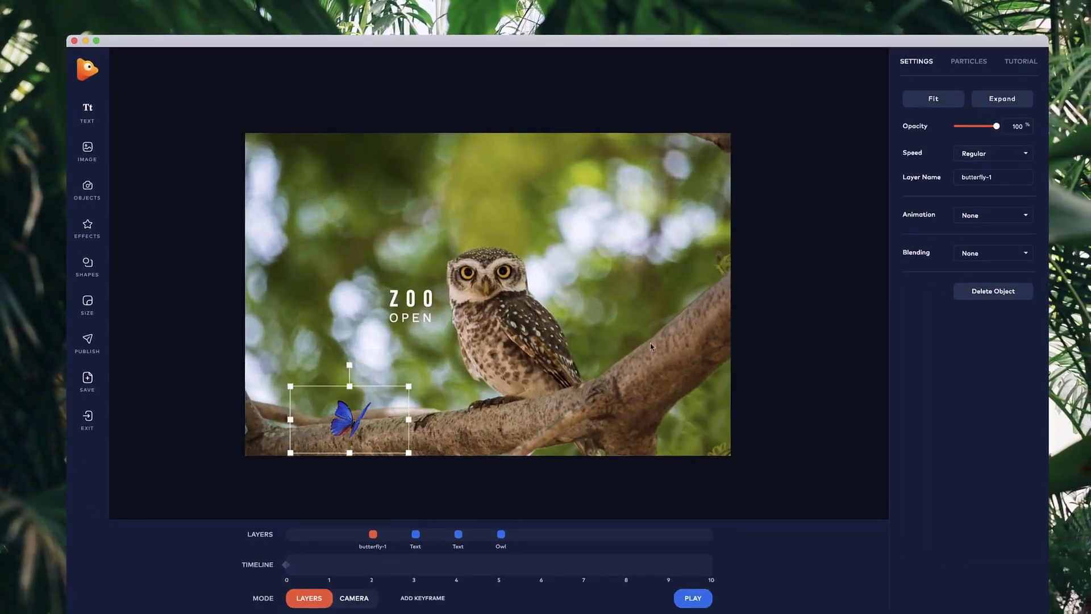
Step: Set the butterfly's animation speed to Slow
click(977, 154)
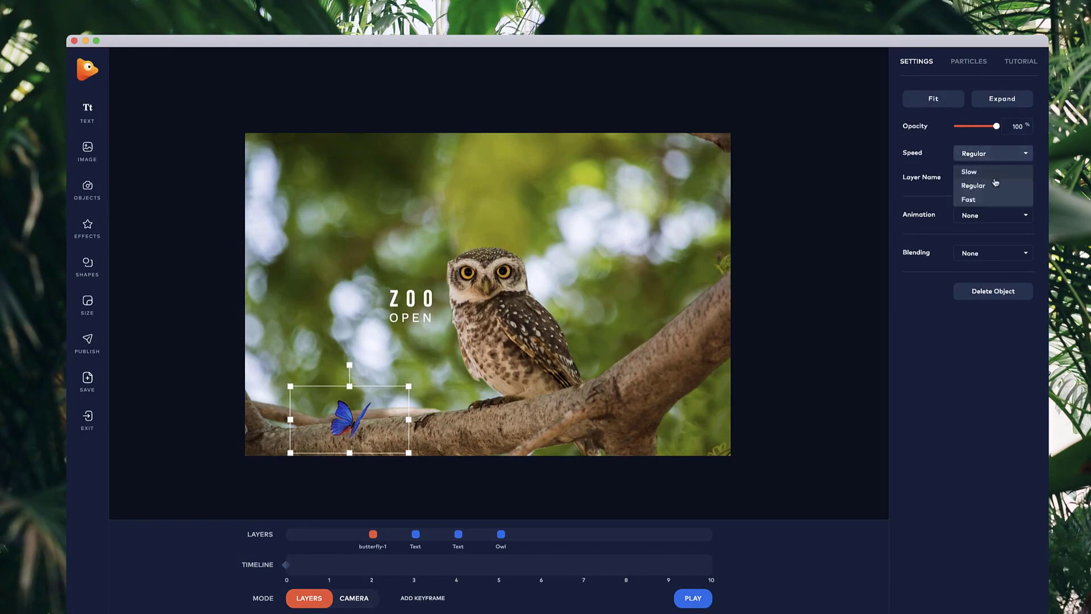
click(986, 172)
click(835, 363)
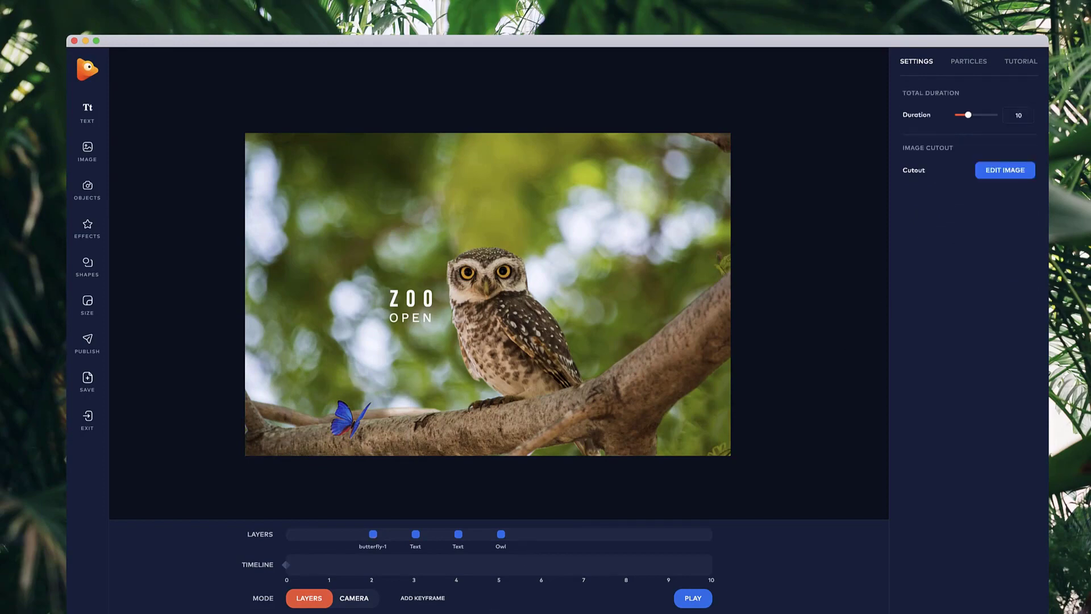
Step: Move the butterfly-1 layer to the Owl layer's depth and shift the ZOO OPEN text slightly away from the owl
click(355, 424)
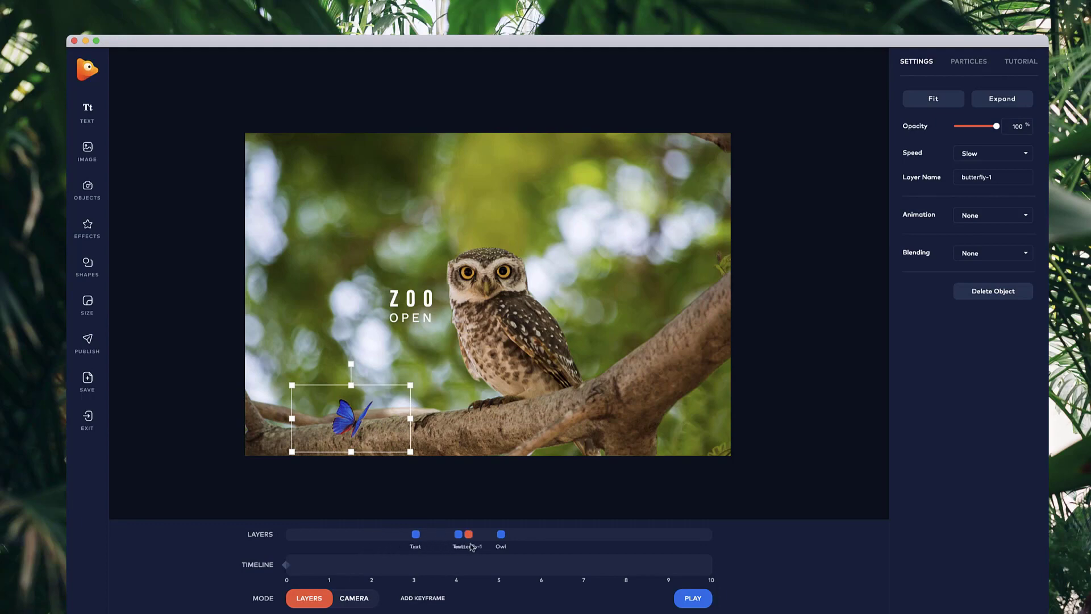
drag(500, 546, 502, 547)
drag(431, 297, 423, 318)
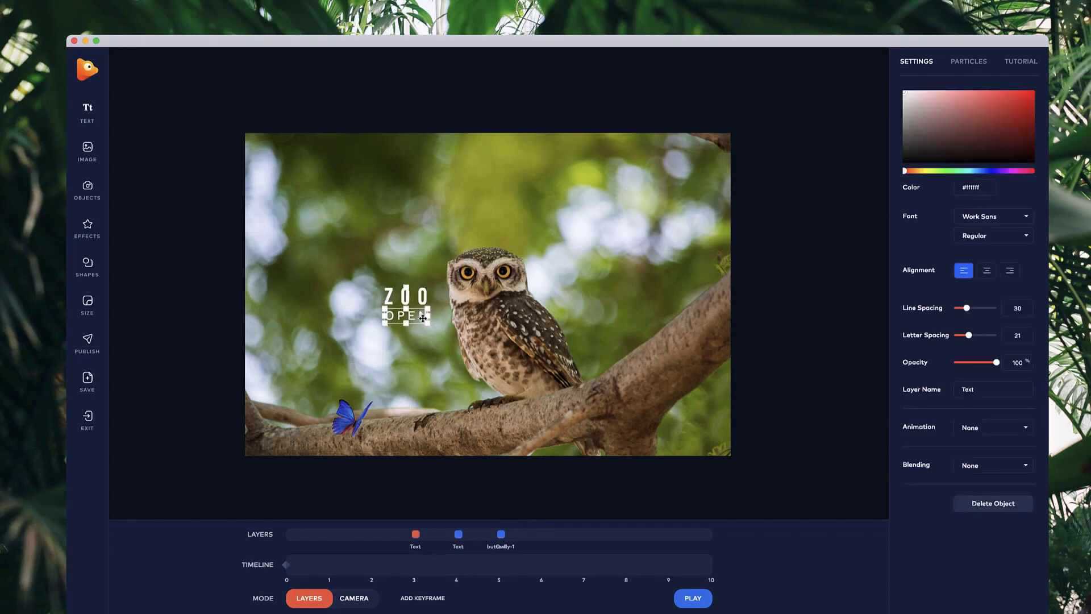
click(721, 479)
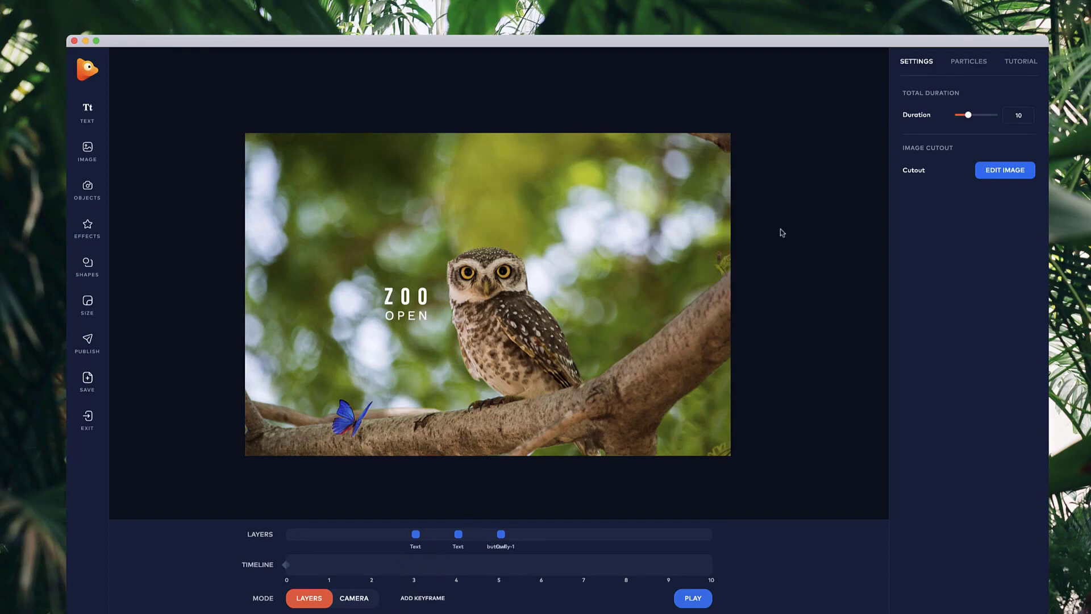
Step: Turn on green leaf particles with a quantity of 30, a size of 90 and a blur of 27
click(969, 62)
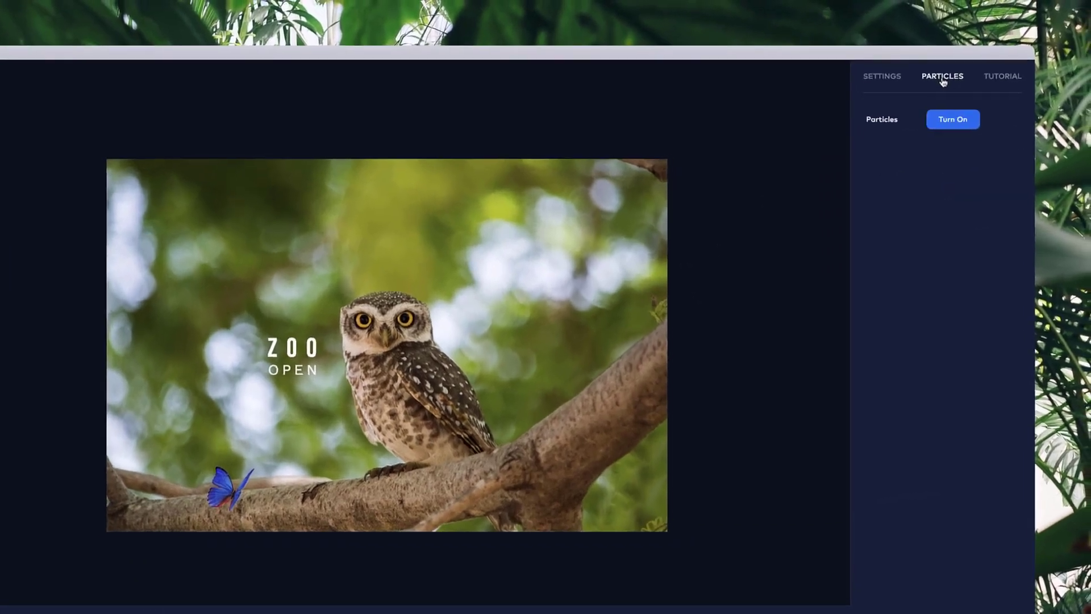
click(990, 100)
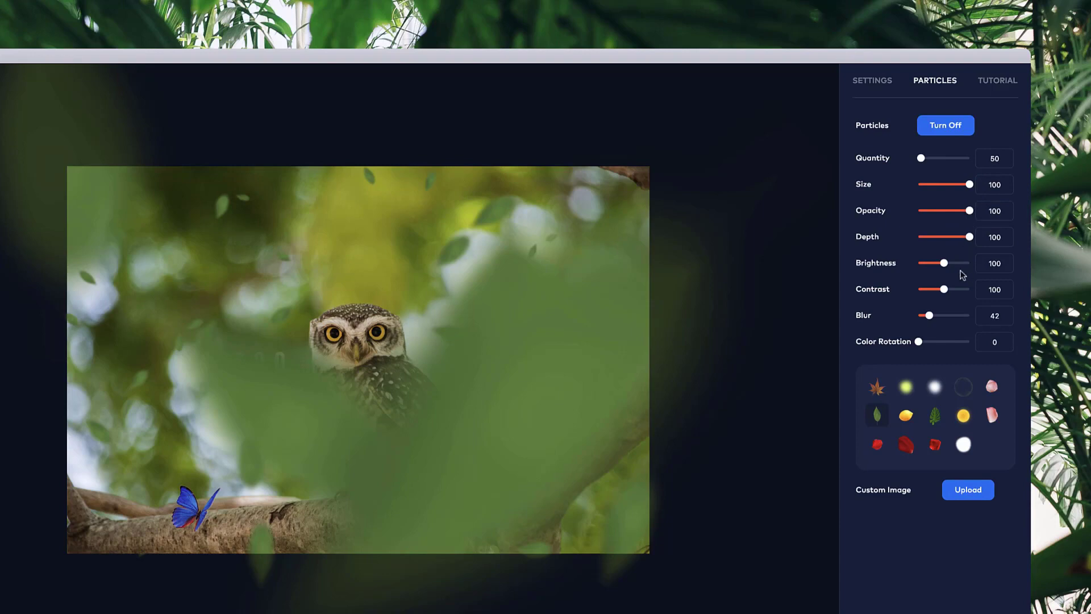
drag(929, 316, 925, 316)
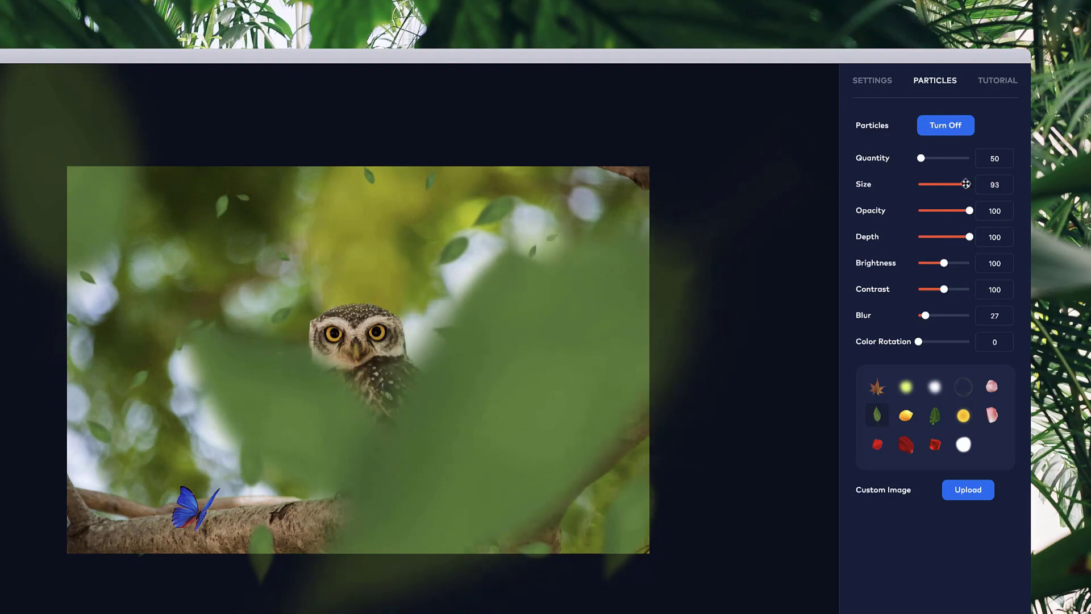
drag(968, 184, 921, 158)
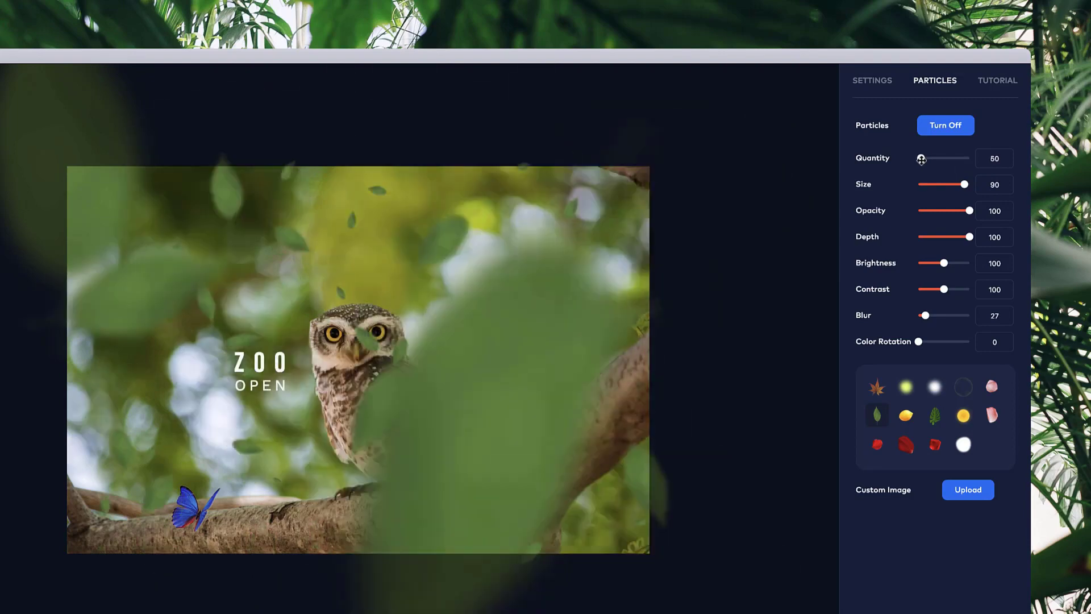
drag(998, 161, 970, 151)
text(3)
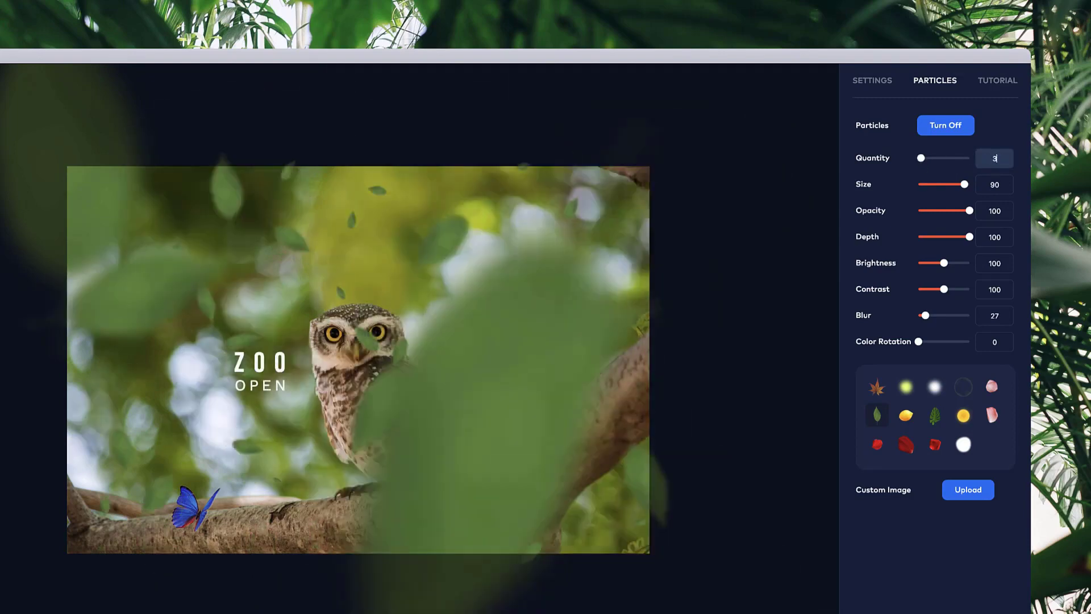
text(0)
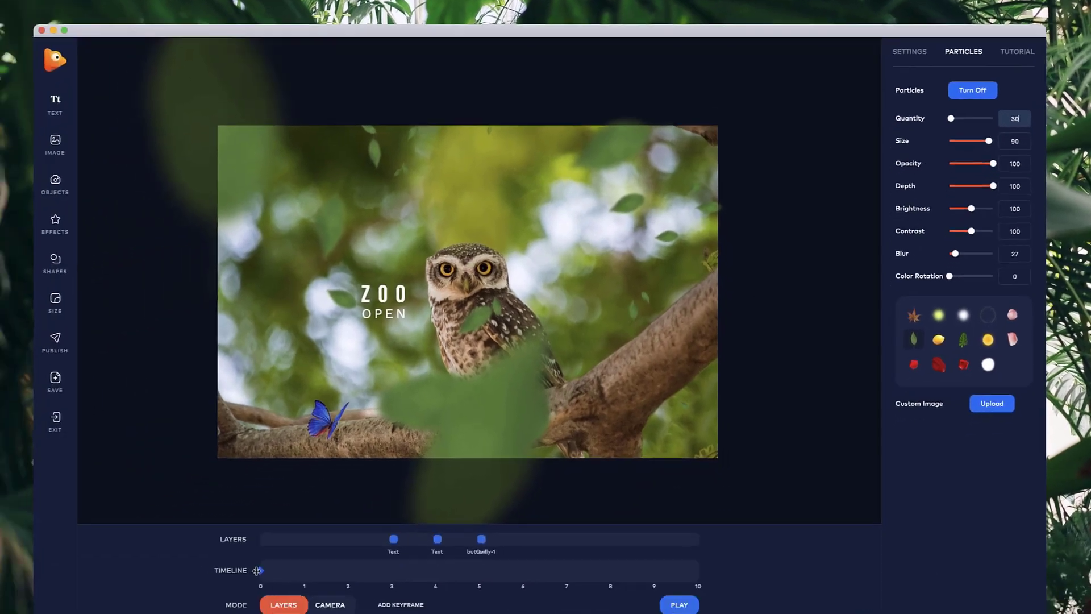
Step: In Camera mode, tilt the camera slightly for the 0-second keyframe and position it over the owl's body
click(346, 590)
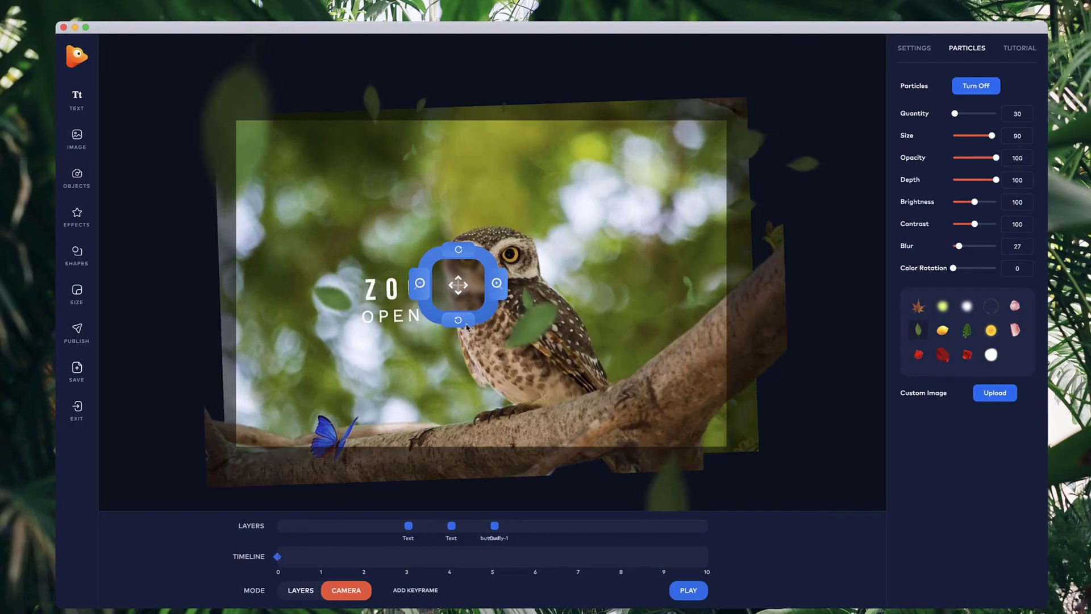
drag(459, 306, 507, 321)
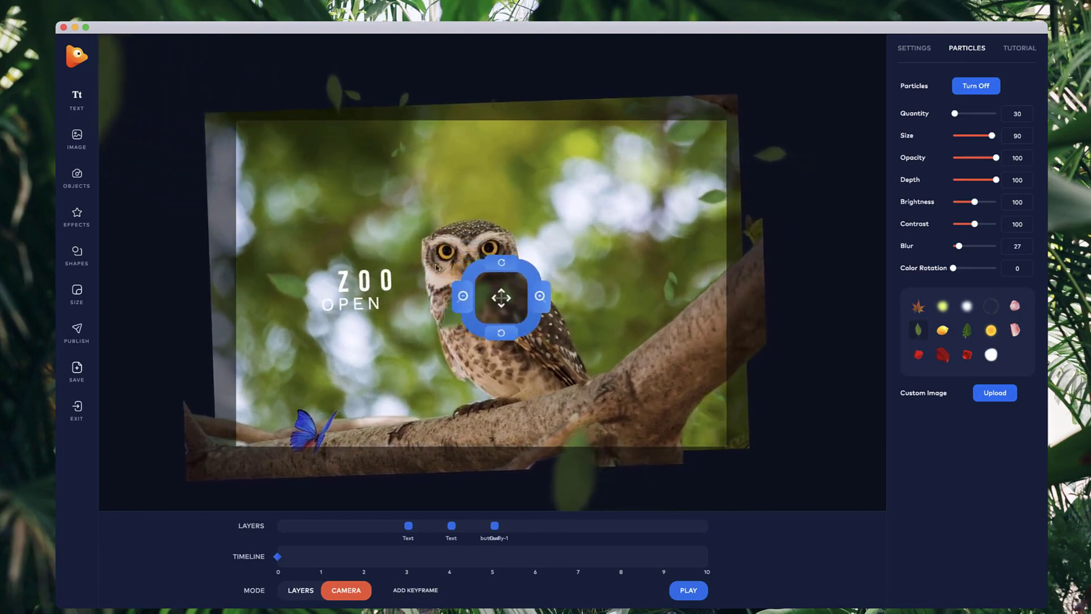
Step: Add a camera keyframe at about 5 seconds and zoom the camera in slightly there
click(493, 558)
mouse_move(492, 557)
mouse_down()
mouse_move(578, 560)
mouse_move(430, 560)
mouse_move(519, 557)
mouse_move(443, 558)
mouse_move(492, 557)
mouse_up()
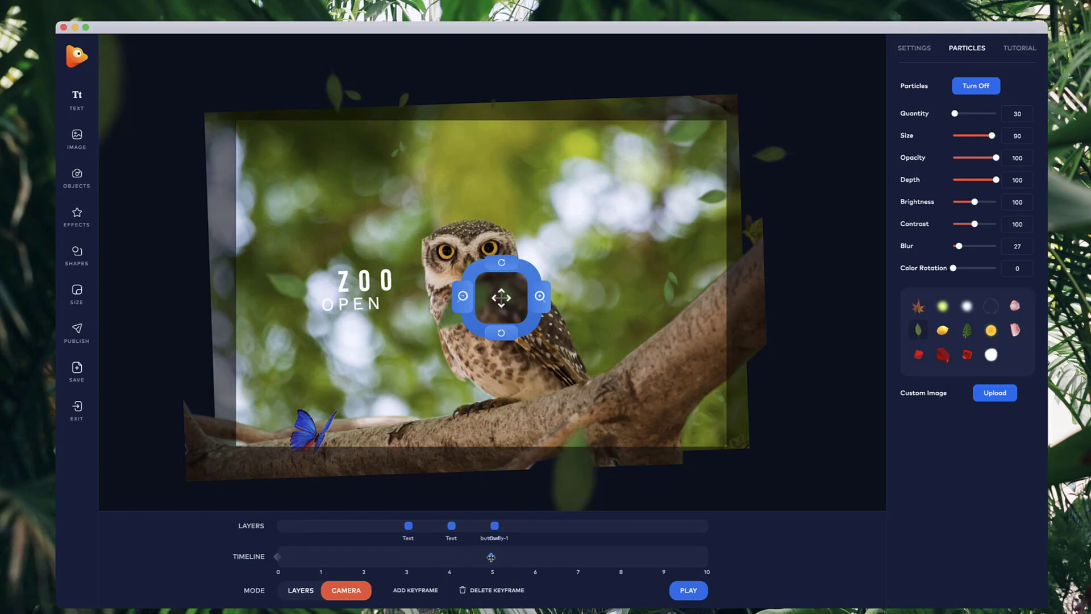
click(540, 296)
click(540, 296)
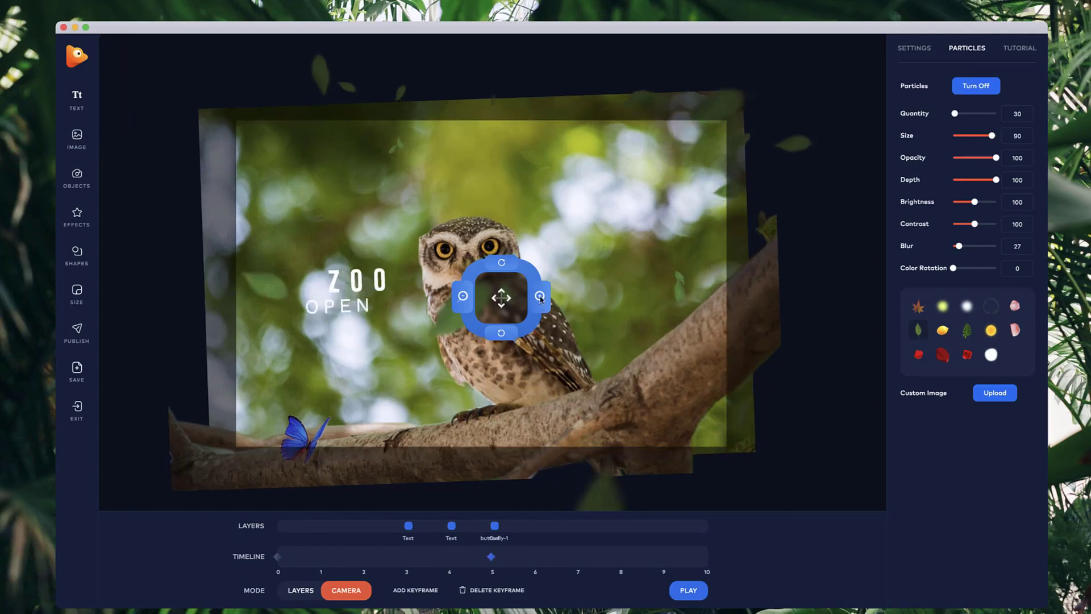
Step: Zoom the camera in further at the 5-second keyframe and move it between the ZOO OPEN text and the owl
click(540, 299)
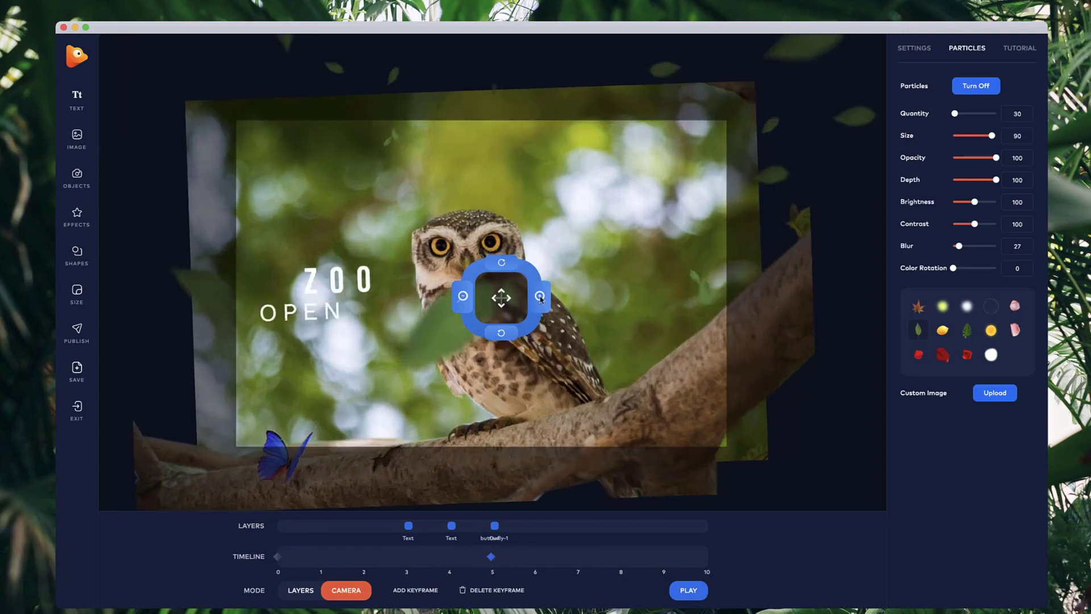
click(540, 299)
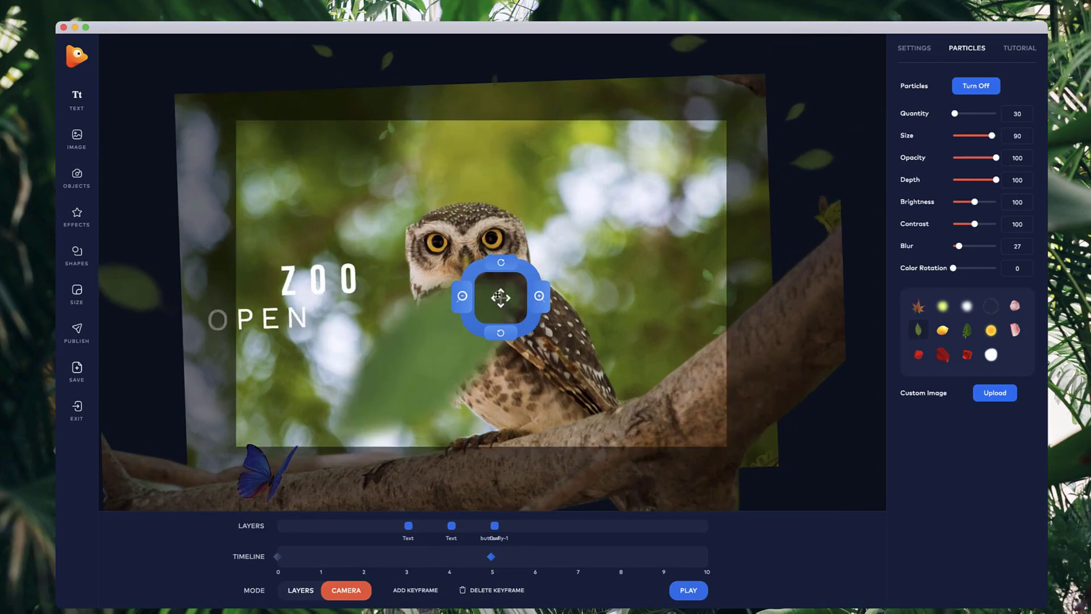
drag(507, 297, 444, 283)
drag(444, 324, 436, 322)
Step: Tilt the 5-second camera keyframe in the opposite direction to the 0-second one and zoom it in a little more
click(437, 254)
click(437, 250)
click(437, 250)
click(437, 250)
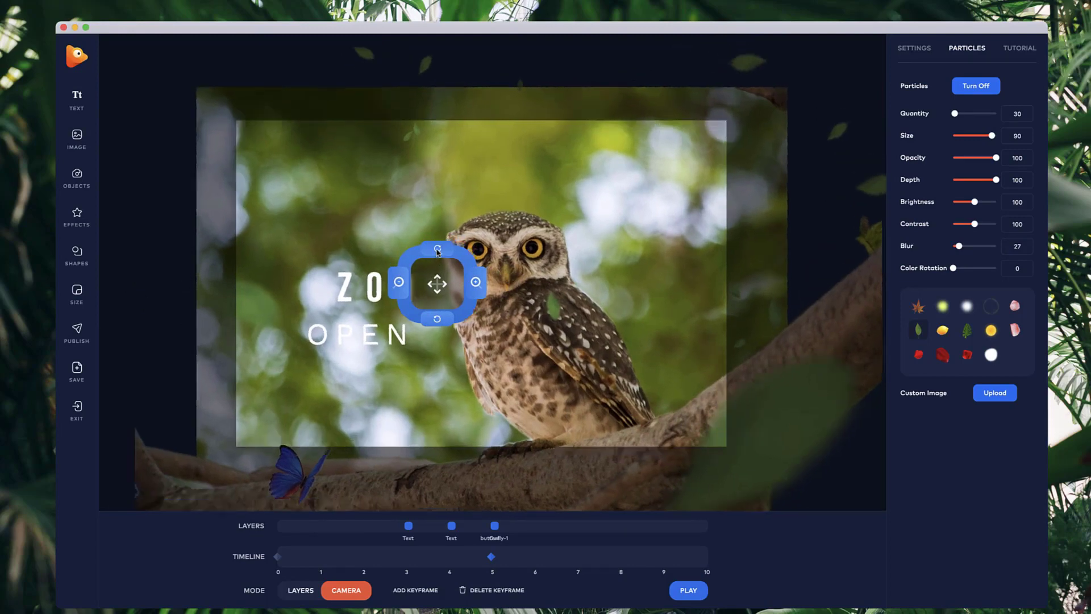
click(437, 250)
click(437, 250)
drag(437, 251, 440, 250)
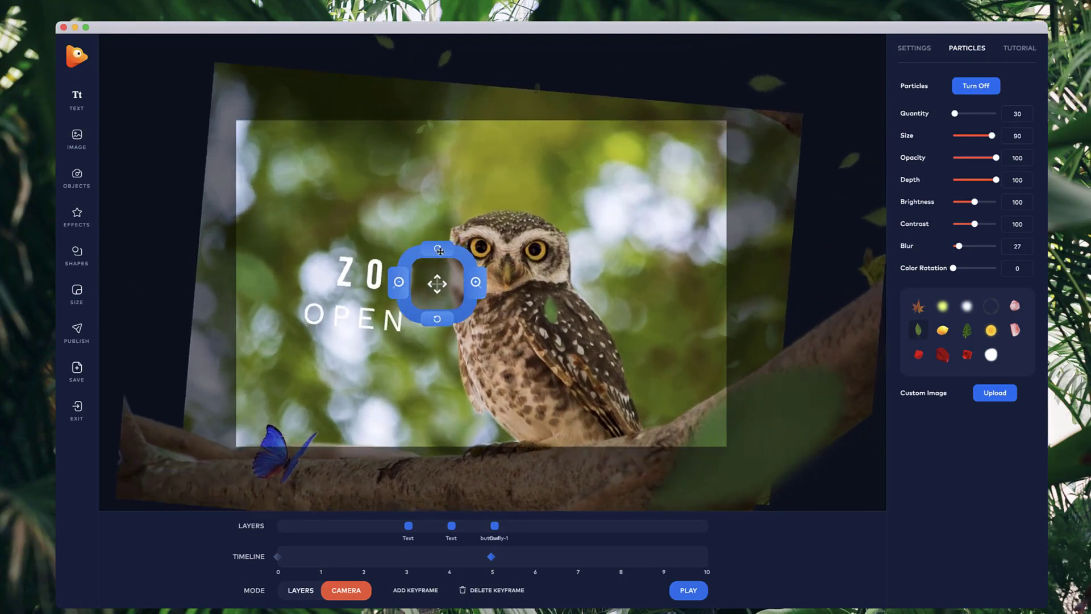
click(475, 287)
click(477, 286)
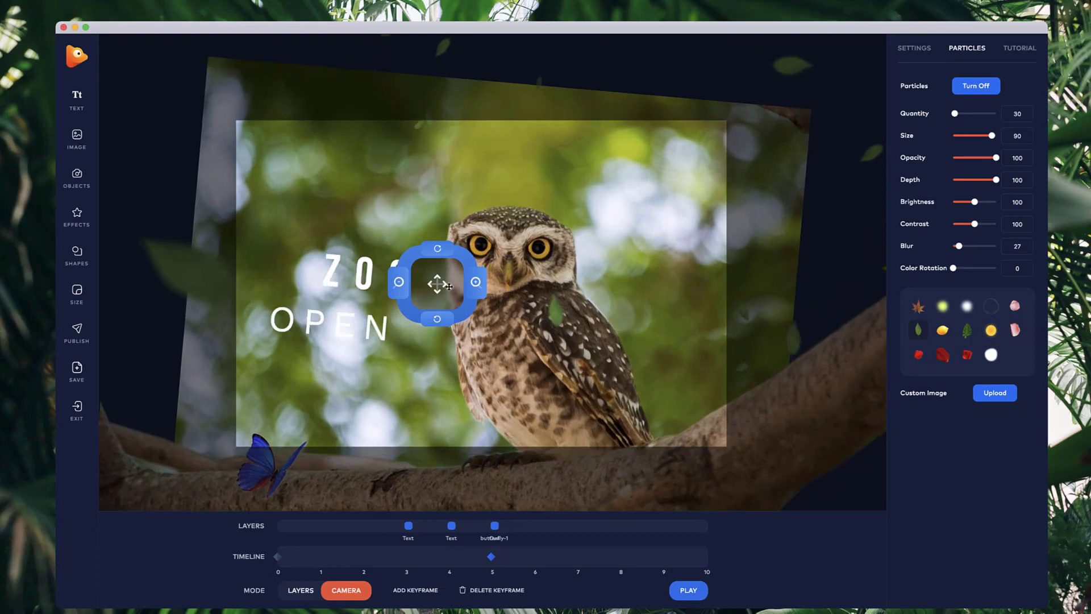
click(480, 286)
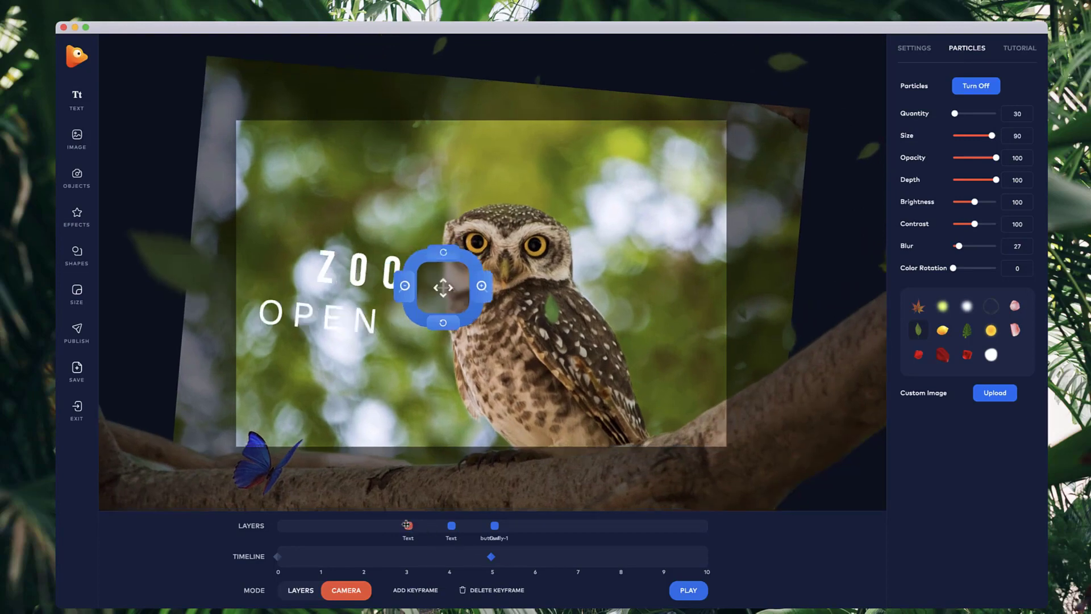
Step: Move the OPEN text layer back to the same depth as the ZOO text layer
drag(411, 527, 448, 529)
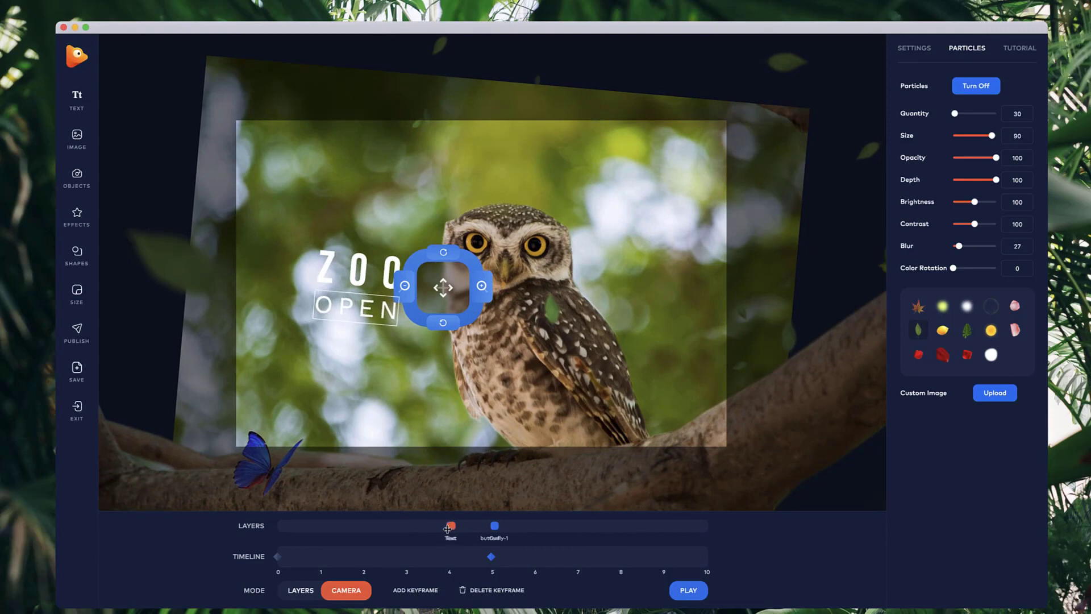
Step: Zoom the 5-second camera keyframe in slightly more and reposition the camera just below the OPEN text
click(487, 286)
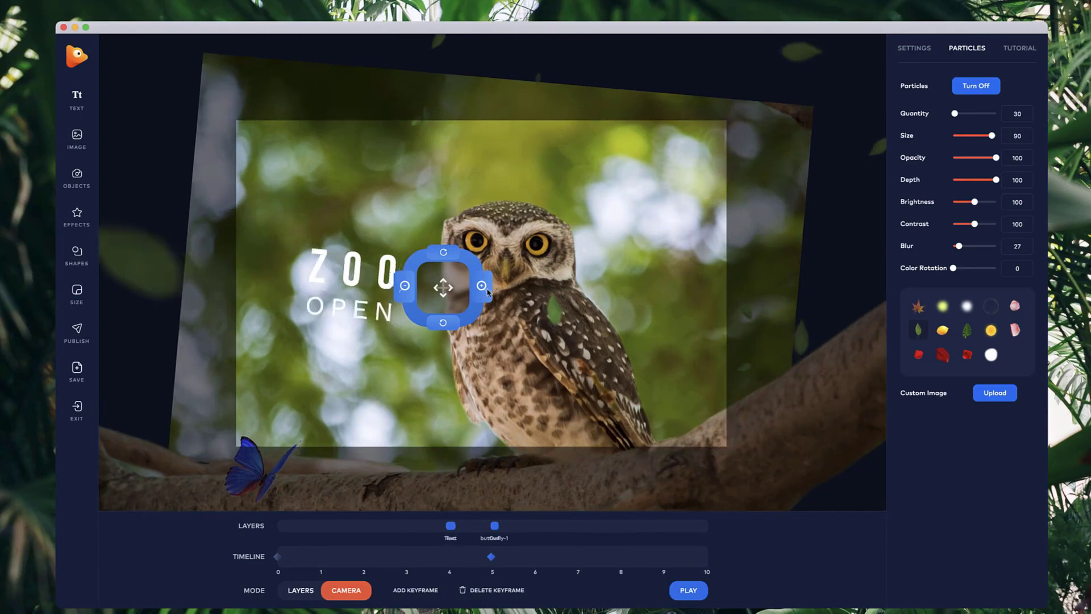
click(487, 286)
drag(462, 294, 422, 325)
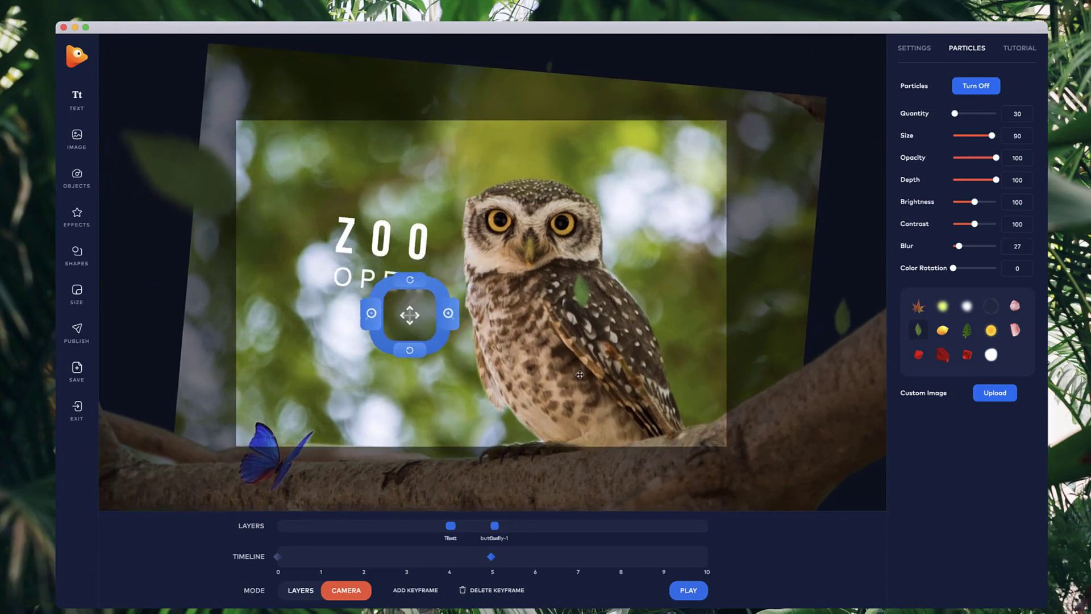
Step: Compare the camera views at the 0-second and 5-second keyframes and play the animation
click(280, 556)
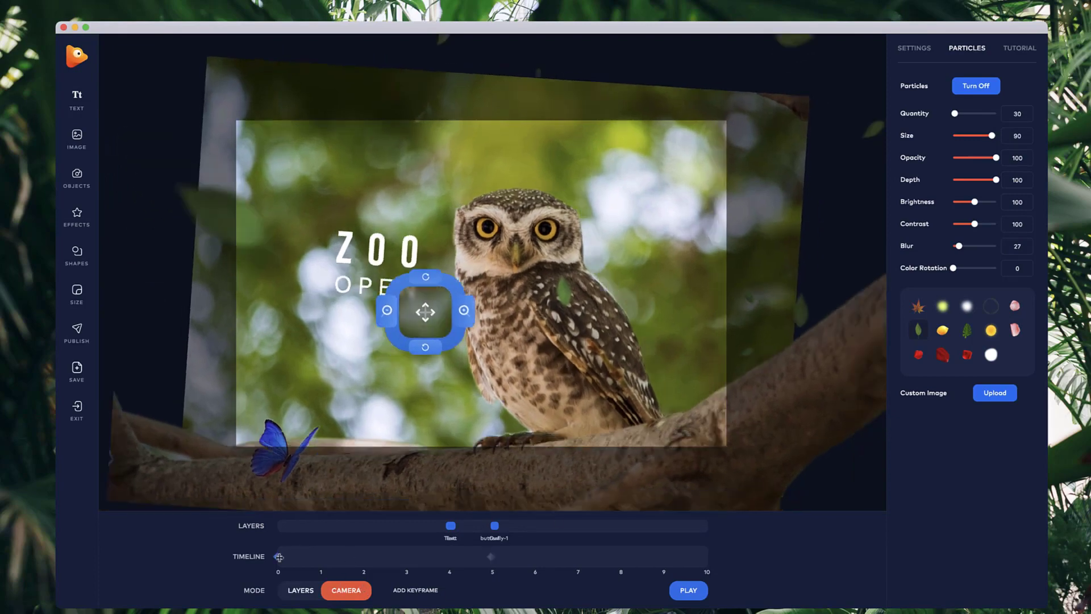
click(491, 557)
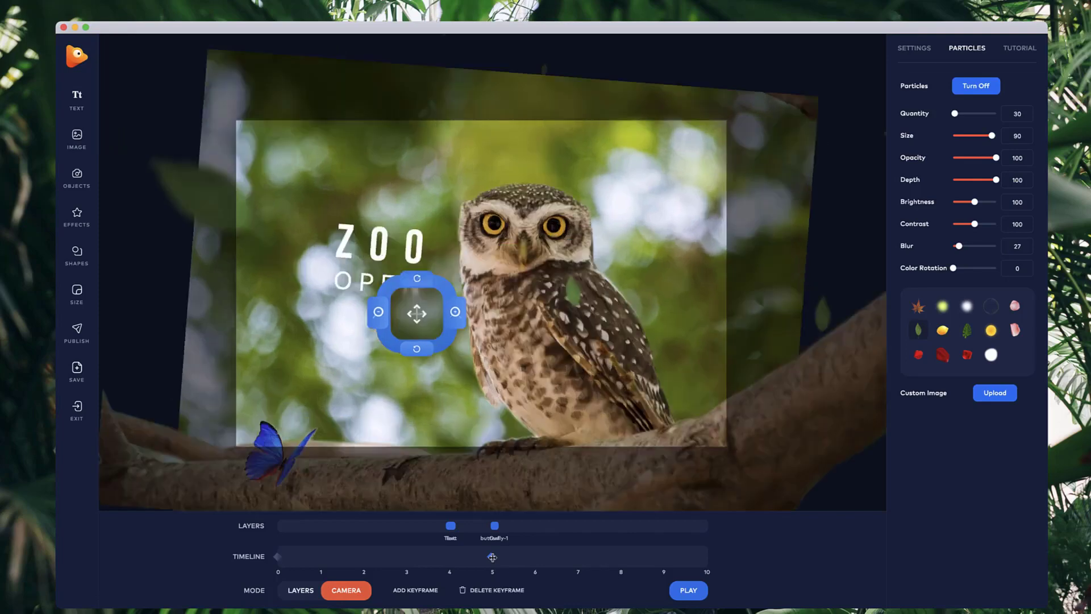
click(699, 592)
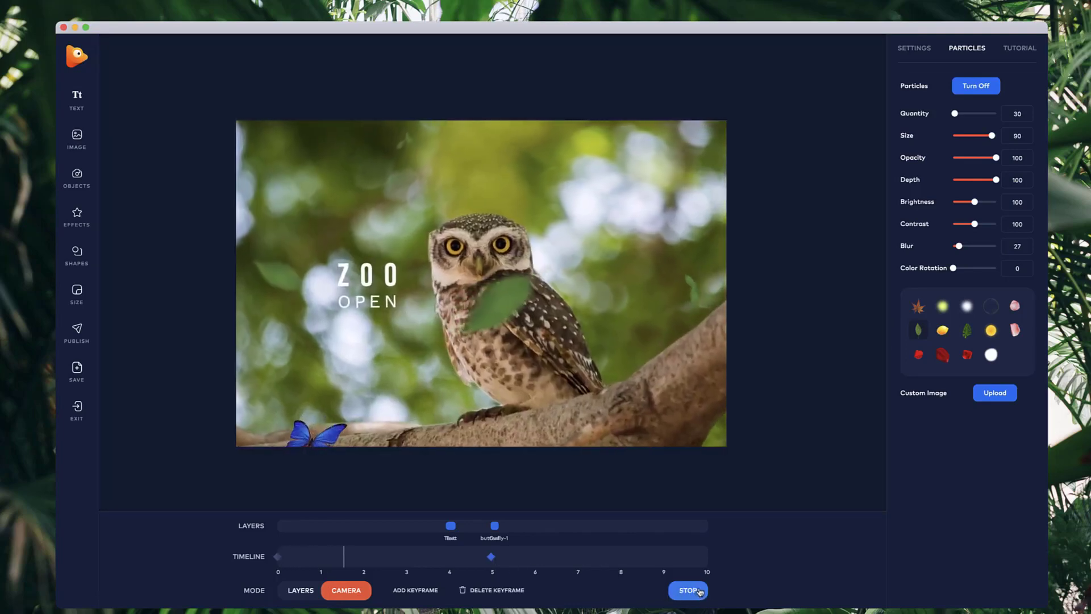